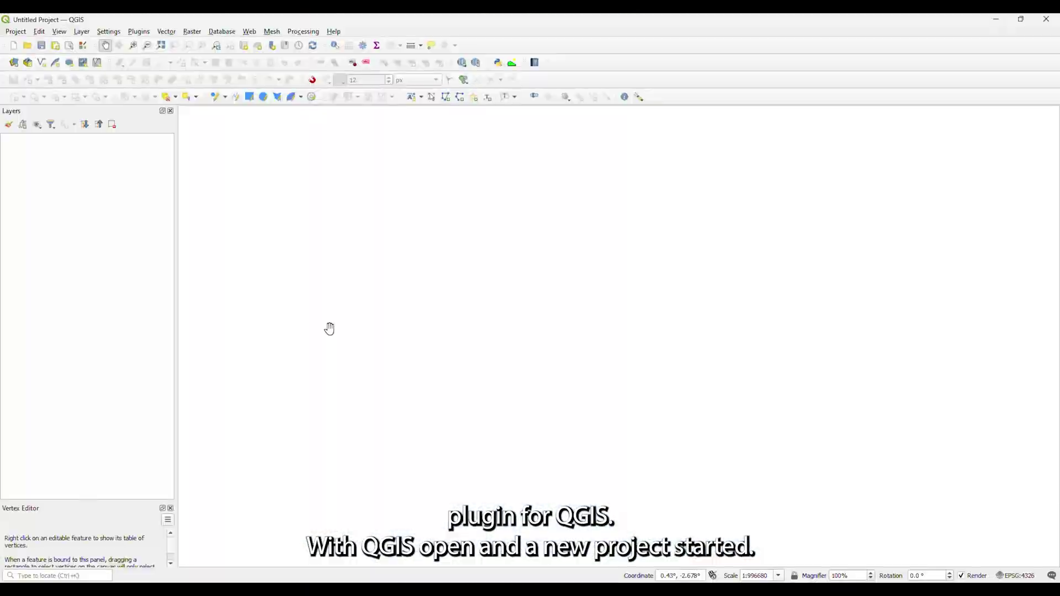
Step: Open Manage and Install Plugins from the Plugins menu
{"action": "left_click", "coordinate": [138, 32]}
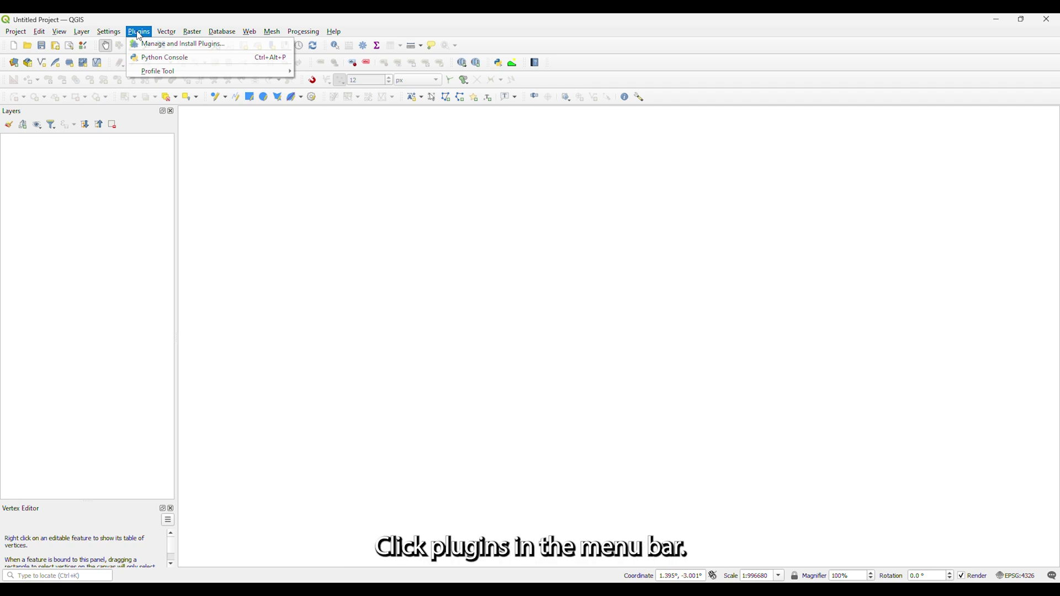
{"action": "left_click", "coordinate": [152, 45]}
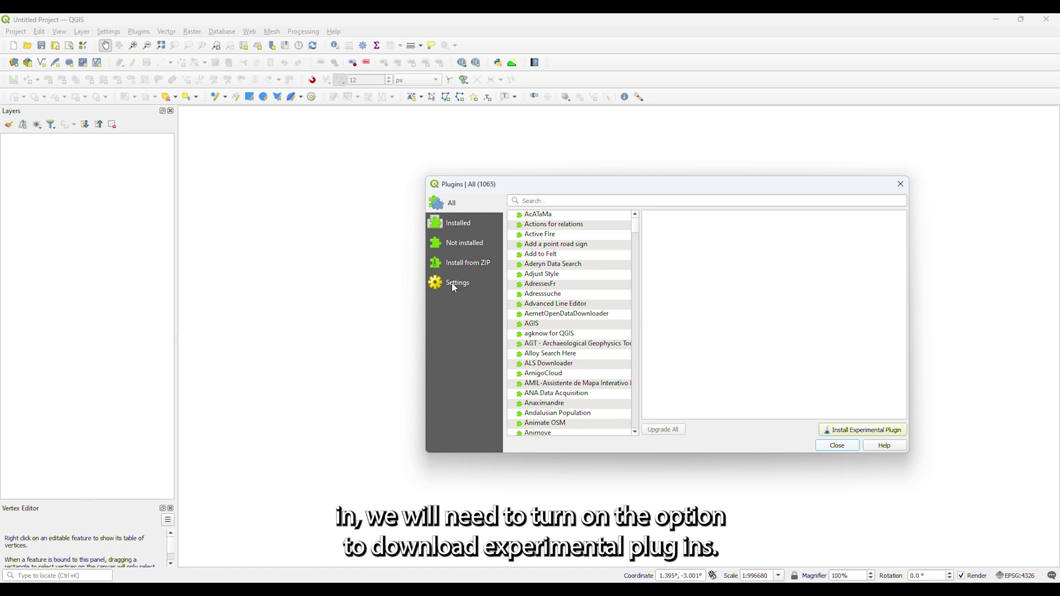
Step: Enable 'Show also Experimental Plugins' in Settings and return to the All list
{"action": "left_click", "coordinate": [455, 288]}
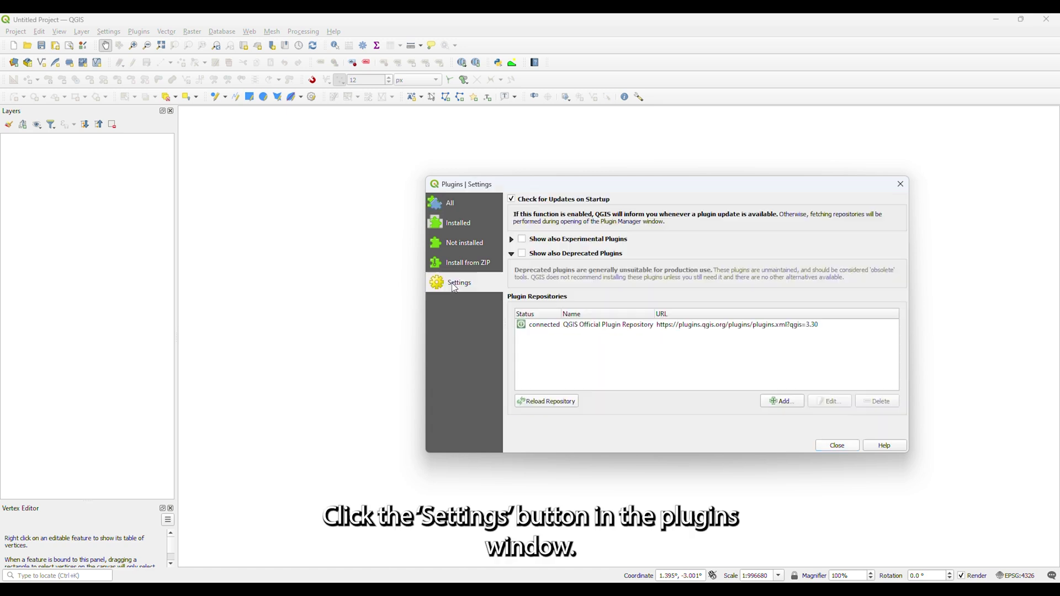
{"action": "left_click", "coordinate": [523, 240]}
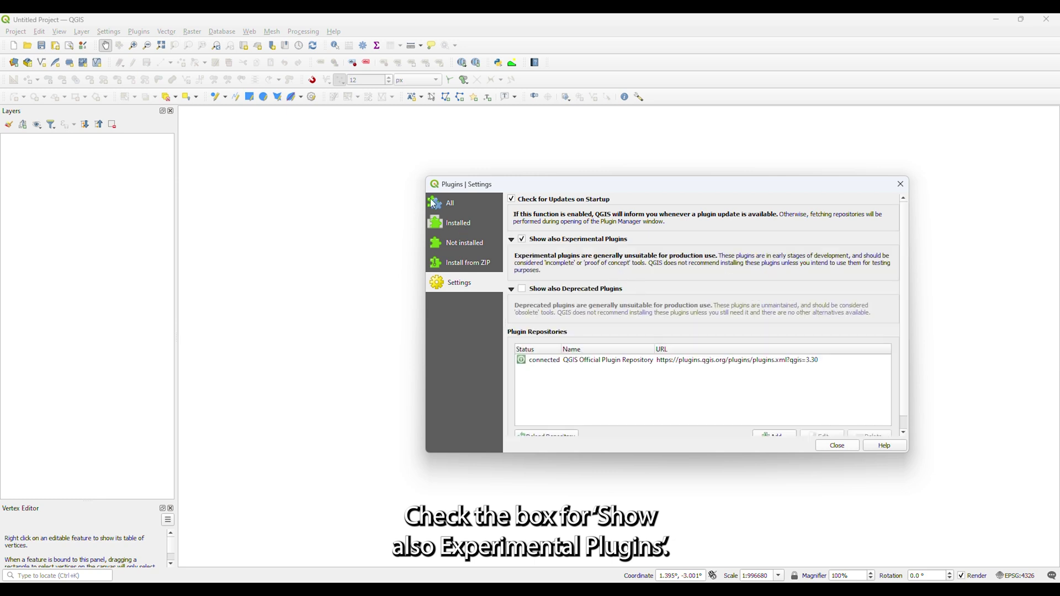
{"action": "left_click", "coordinate": [448, 206]}
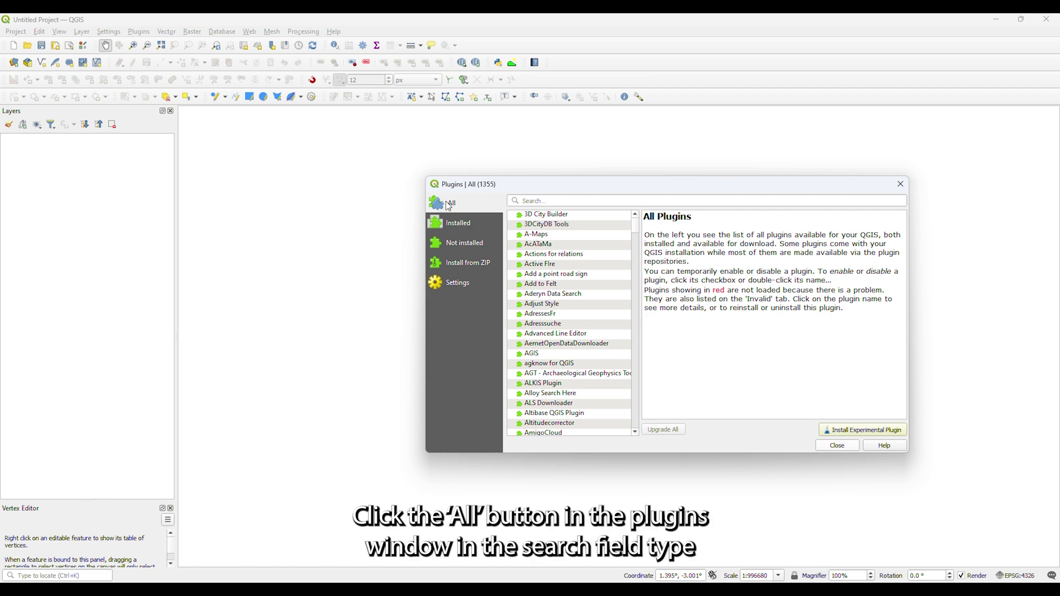
Step: Search 'station', install the experimental Station Offset plugin, and close the manager
{"action": "left_click", "coordinate": [542, 202]}
{"action": "type", "text": "station"}
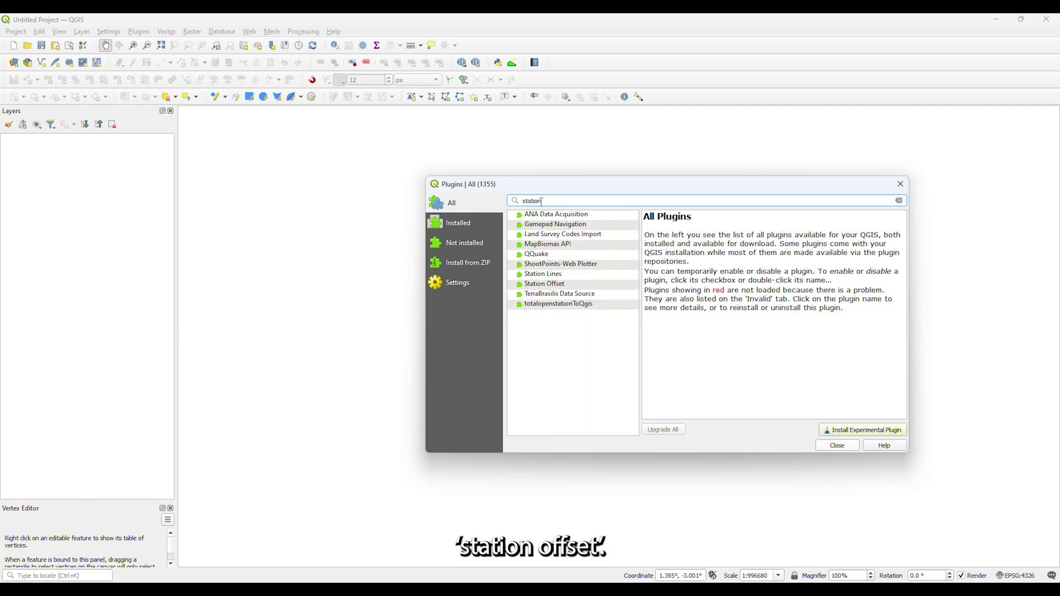
{"action": "left_click", "coordinate": [543, 285]}
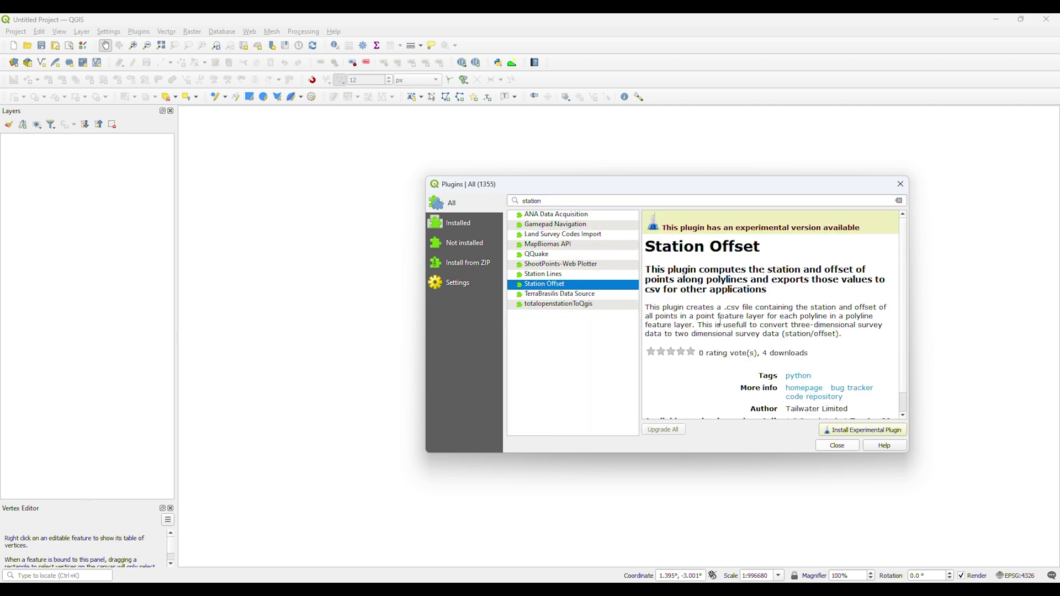
{"action": "left_click", "coordinate": [822, 429]}
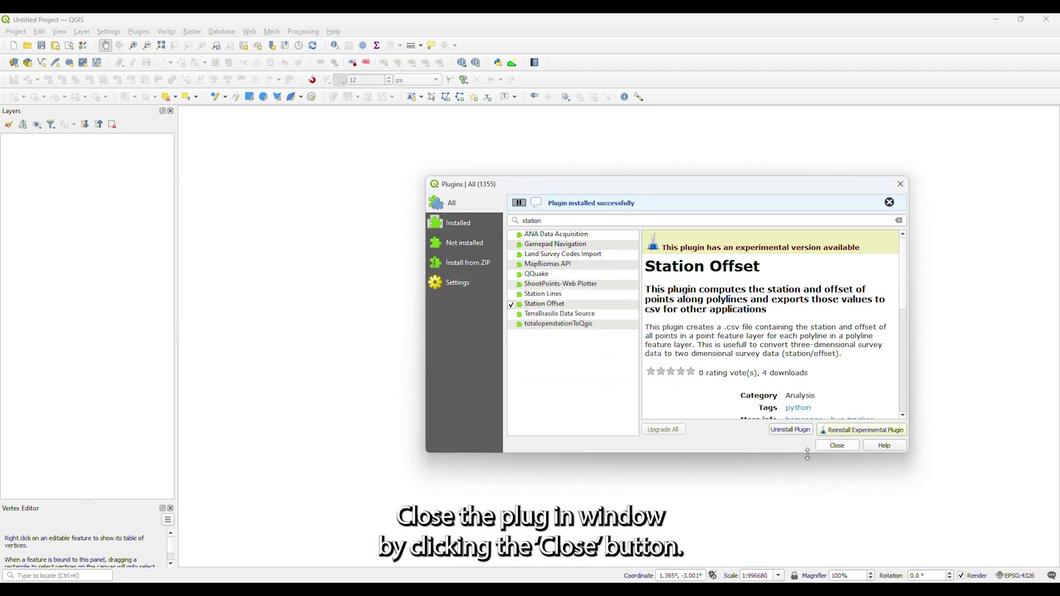
{"action": "left_click", "coordinate": [834, 445]}
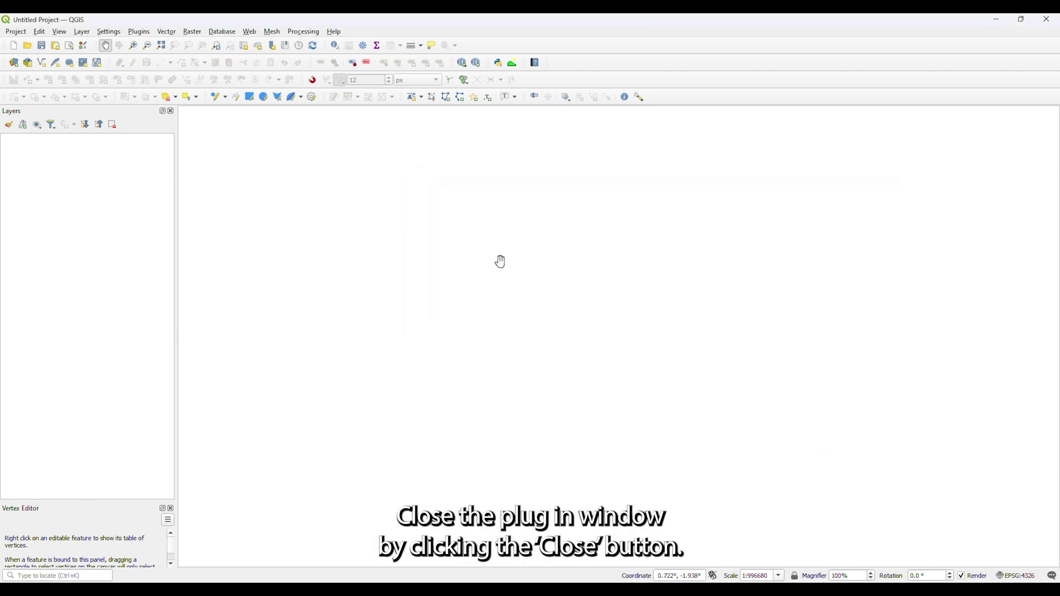
Step: Open the Processing Toolbox and expand the Tailwater Limited provider
{"action": "left_click", "coordinate": [305, 32]}
{"action": "left_click", "coordinate": [312, 43]}
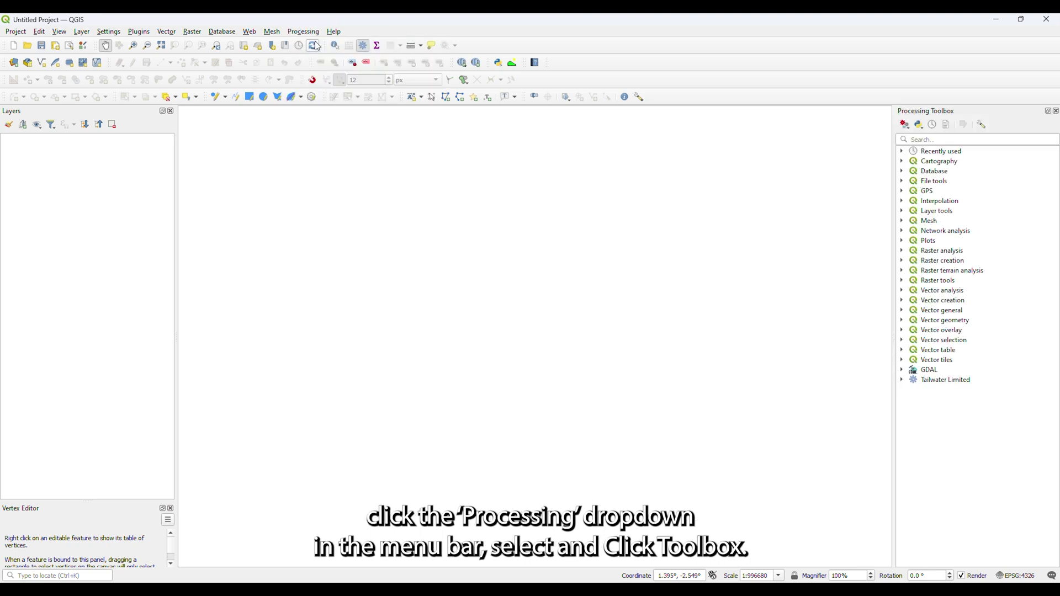
{"action": "left_click", "coordinate": [903, 381]}
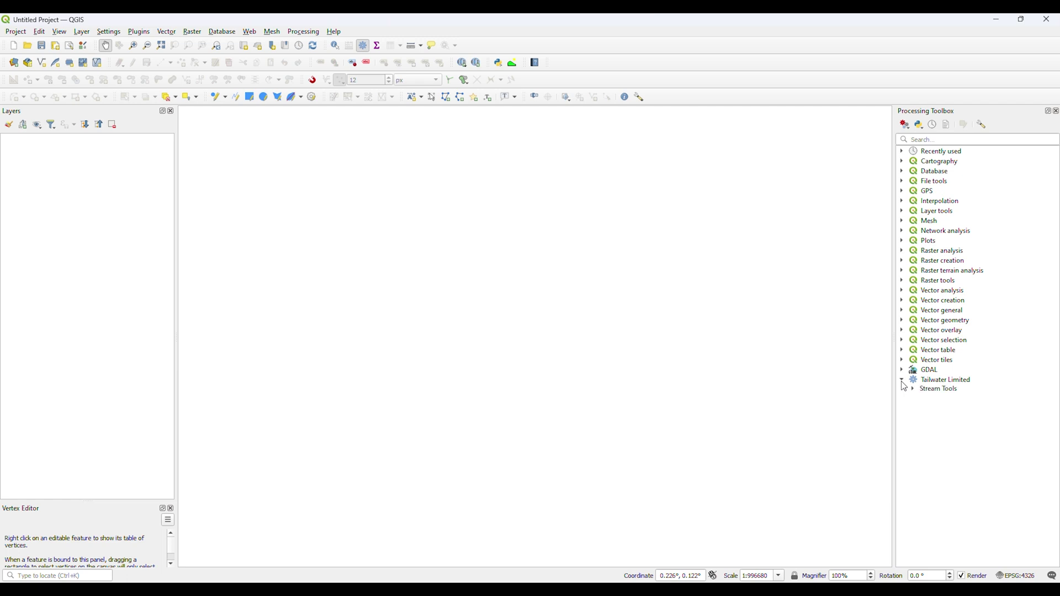
Step: Add a delimited text layer using example > field > survey > exampleData.csv as the input file
{"action": "left_click", "coordinate": [78, 36]}
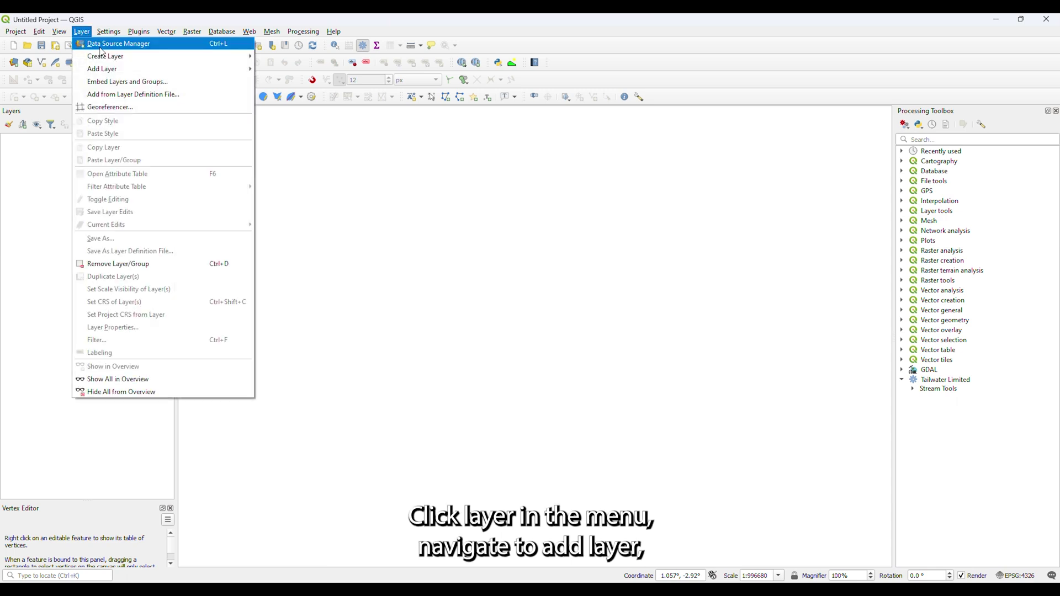
{"action": "mouse_move", "coordinate": [127, 69]}
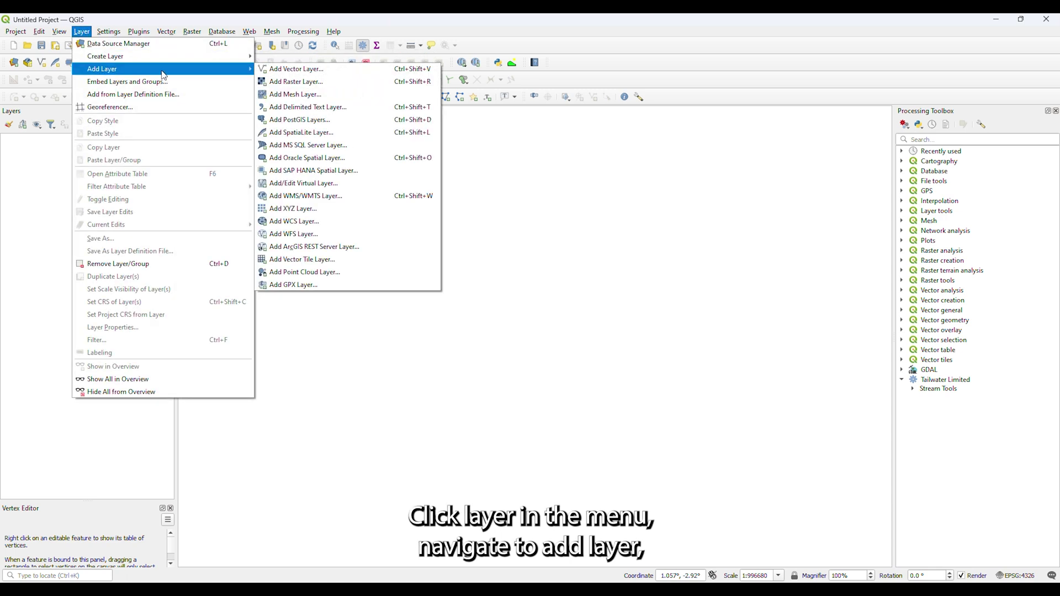
{"action": "left_click", "coordinate": [298, 107]}
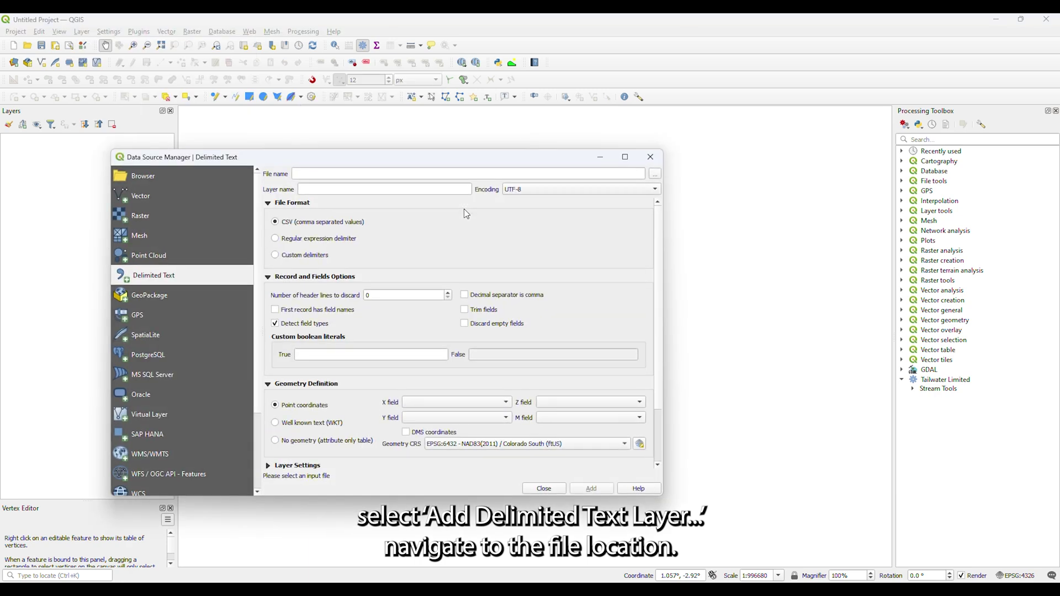
{"action": "left_click", "coordinate": [654, 174]}
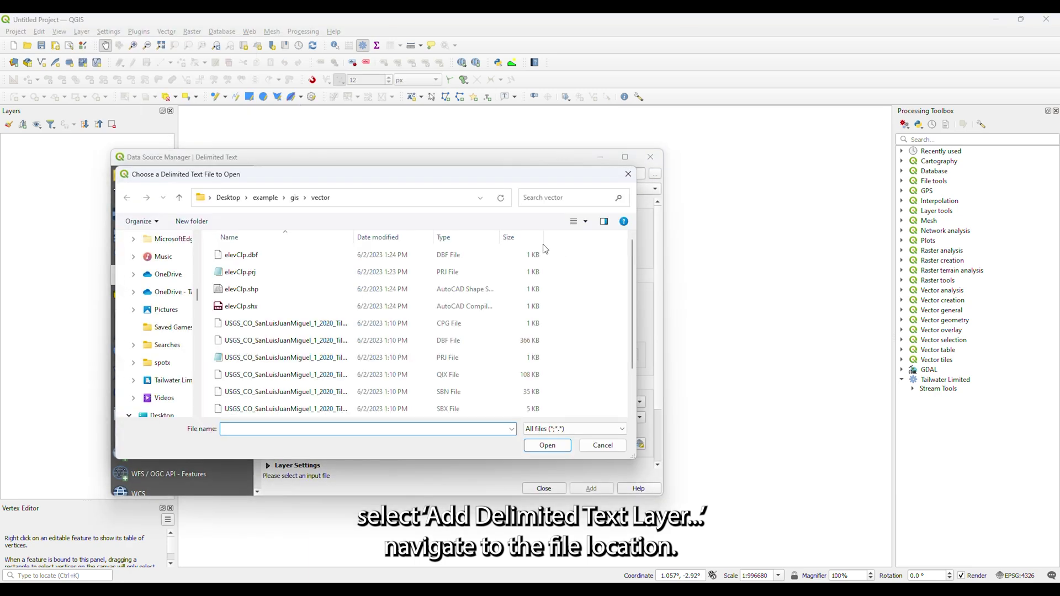
{"action": "left_click", "coordinate": [264, 198]}
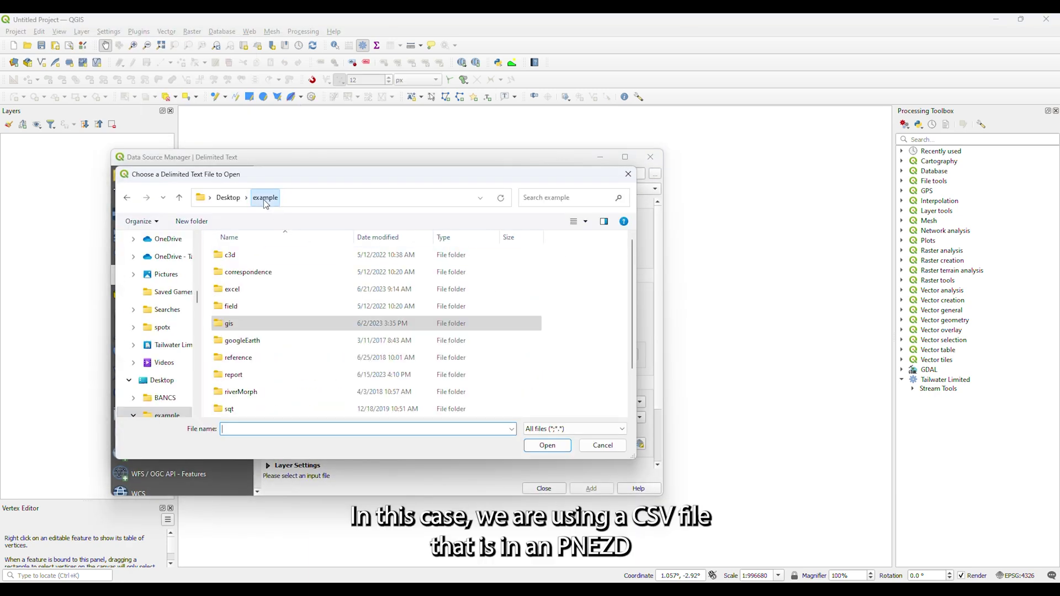
{"action": "double_click", "coordinate": [246, 306]}
{"action": "double_click", "coordinate": [246, 274]}
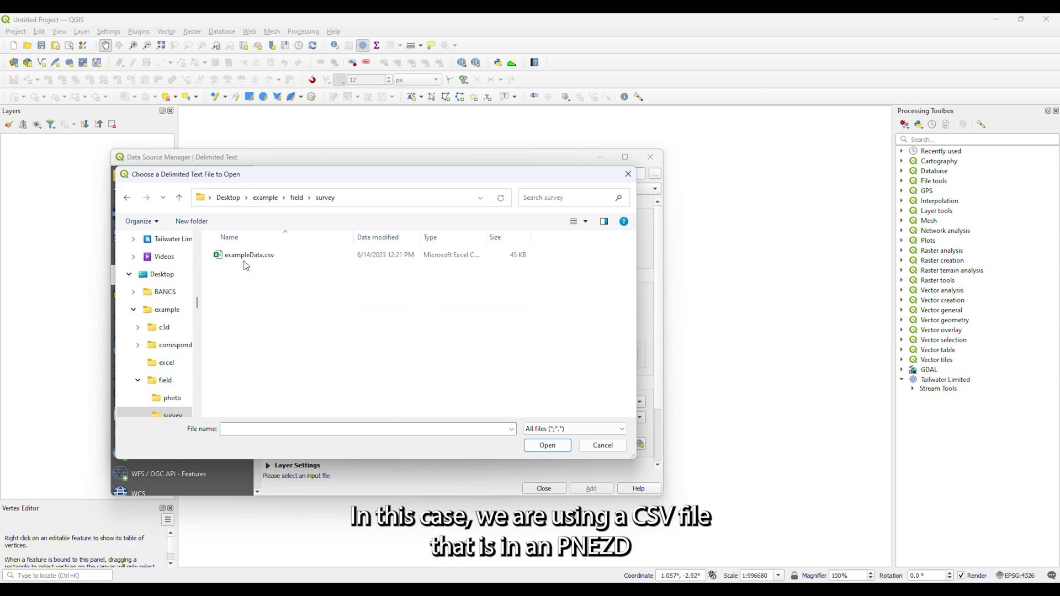
{"action": "left_click", "coordinate": [243, 255]}
{"action": "left_click", "coordinate": [552, 446]}
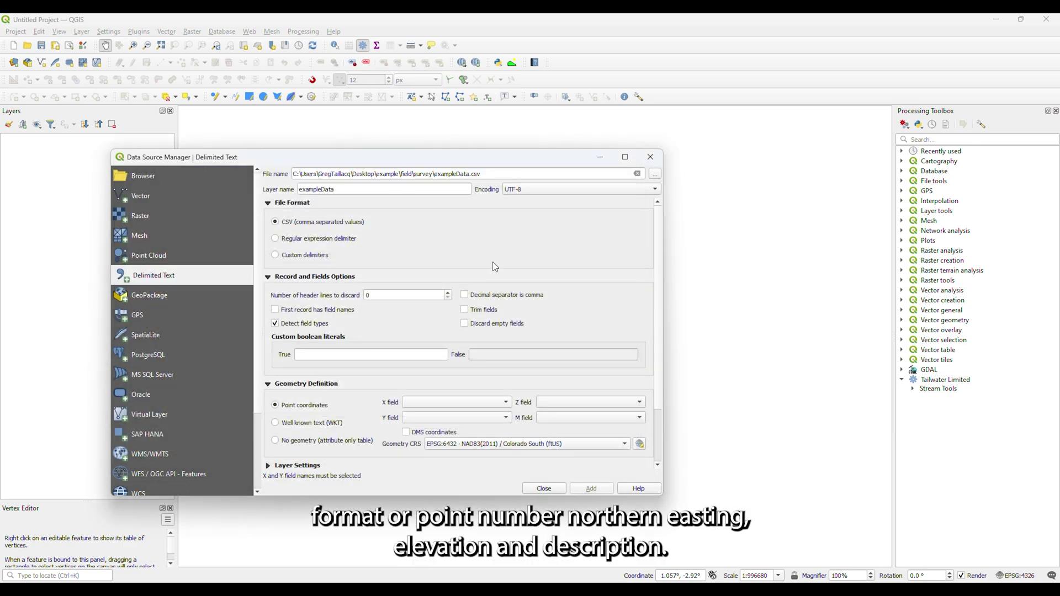
Step: Set X to field_3, Y to field_2, Z to field_4 and add the exampleData layer
{"action": "scroll", "coordinate": [462, 274], "scroll_direction": "down", "scroll_amount": 1}
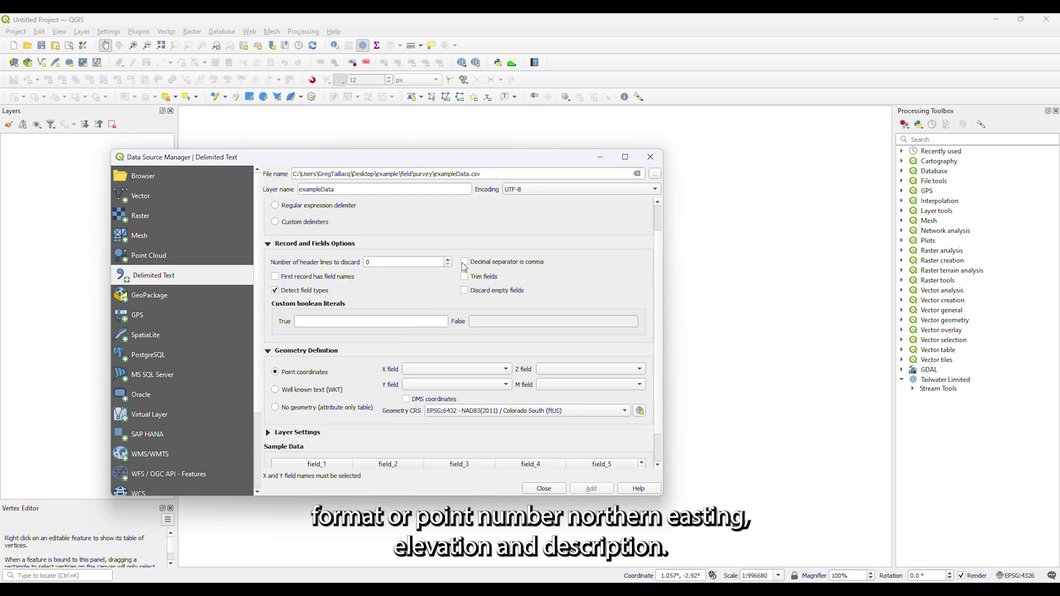
{"action": "left_click", "coordinate": [461, 370]}
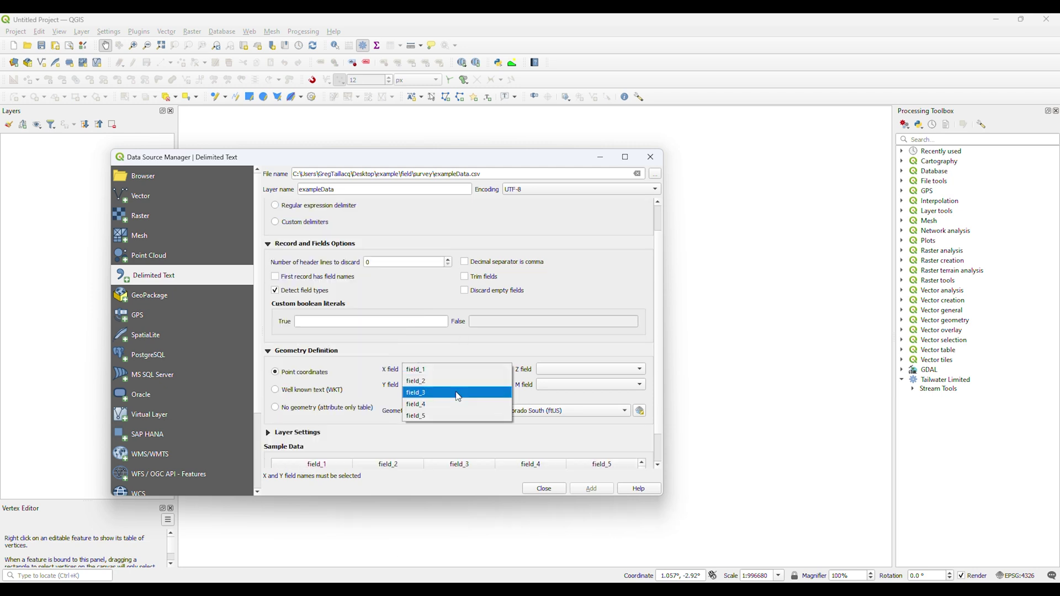
{"action": "left_click", "coordinate": [461, 393]}
{"action": "left_click", "coordinate": [456, 385]}
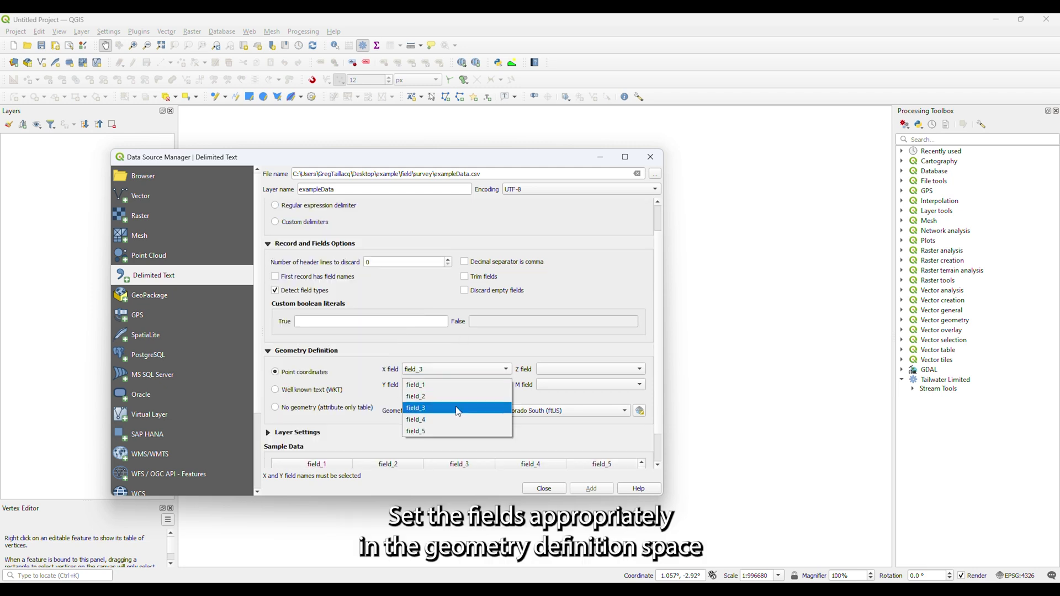
{"action": "left_click", "coordinate": [457, 396]}
{"action": "left_click", "coordinate": [561, 366]}
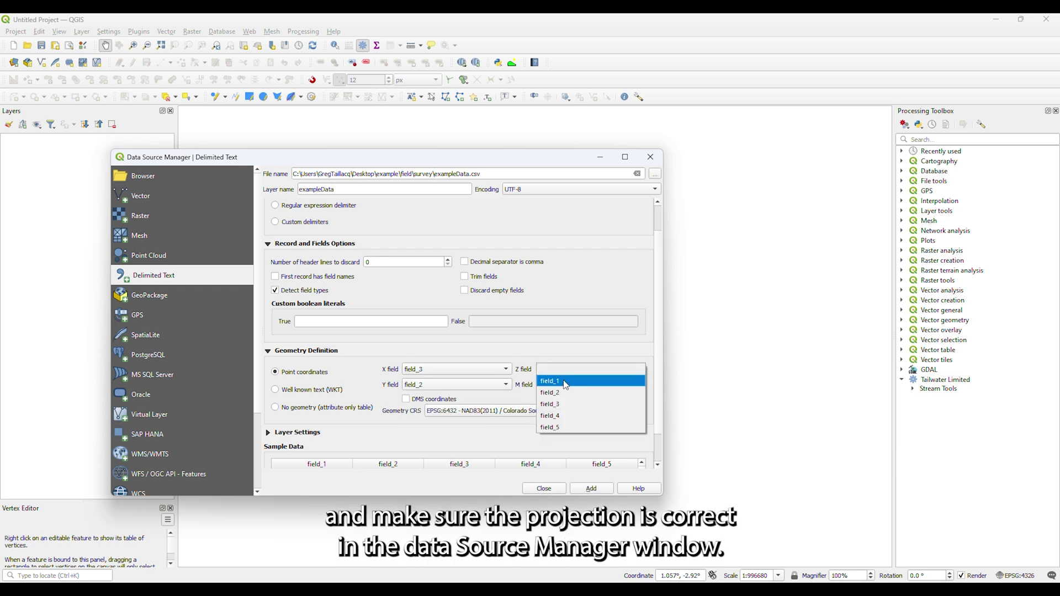
{"action": "left_click", "coordinate": [562, 417]}
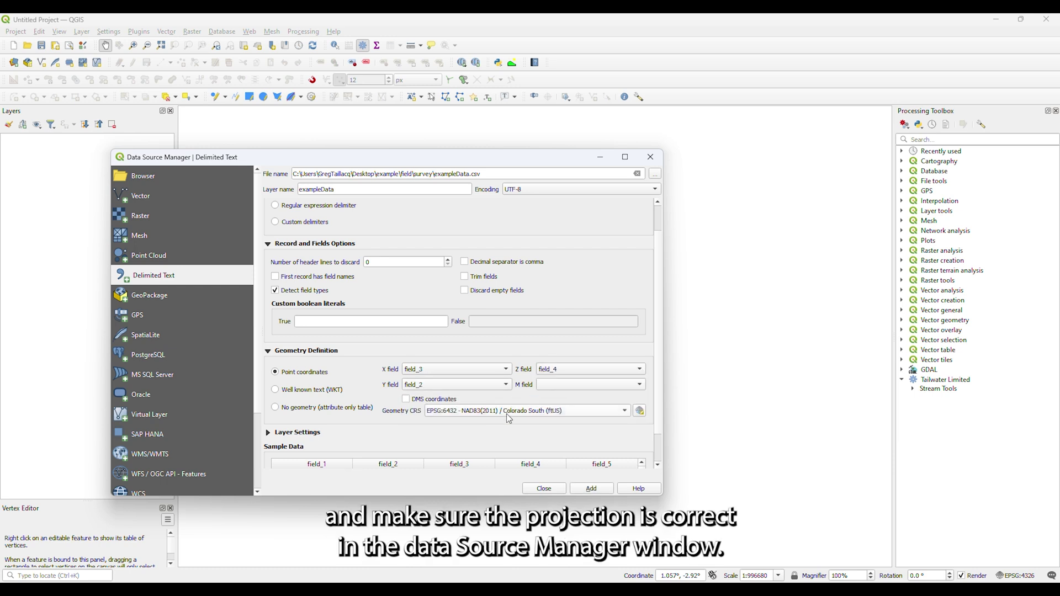
{"action": "scroll", "coordinate": [552, 440], "scroll_direction": "down", "scroll_amount": 1}
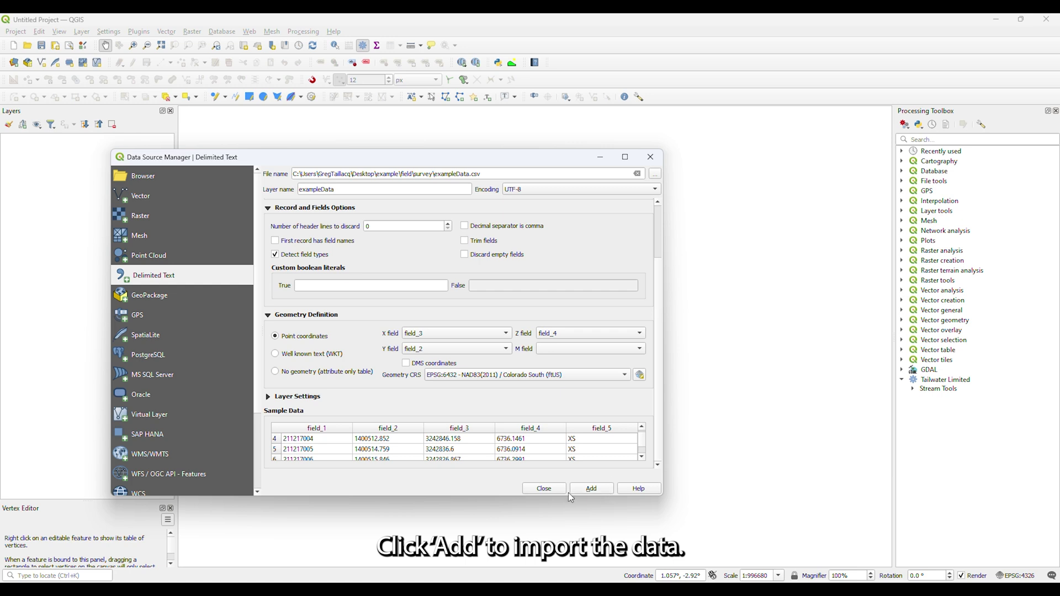
{"action": "left_click", "coordinate": [583, 490]}
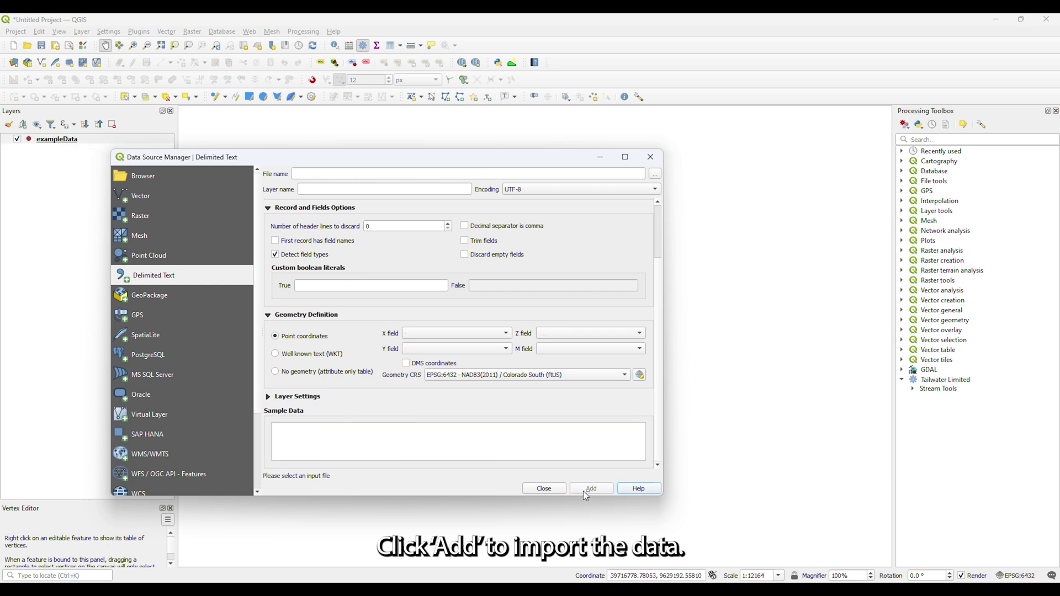
Step: Close the data source dialog and start a new shapefile layer named pointProject.shp
{"action": "left_click", "coordinate": [550, 492]}
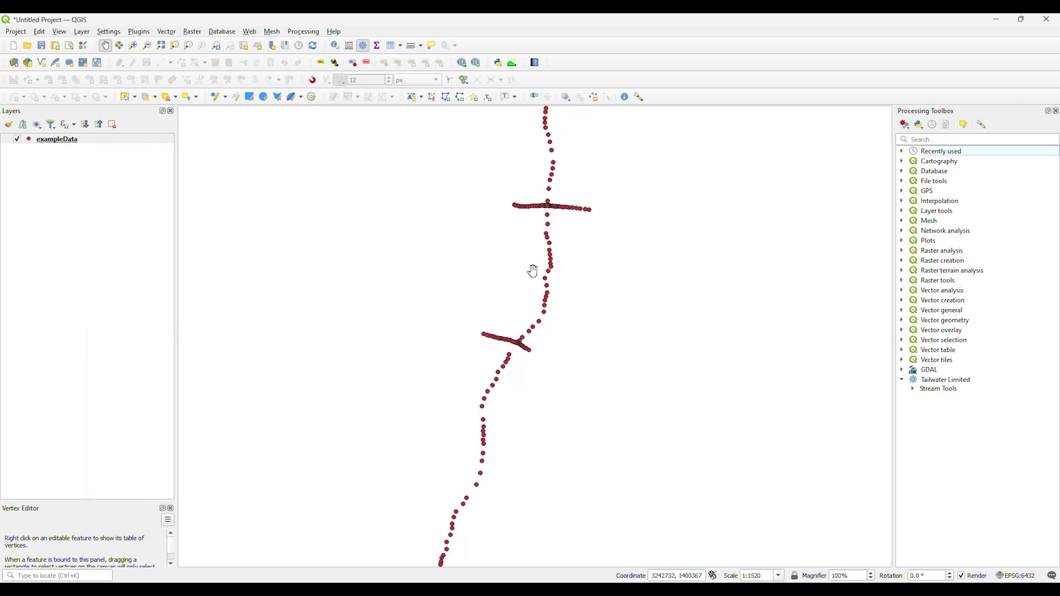
{"action": "left_click_drag", "start_coordinate": [535, 267], "coordinate": [518, 346]}
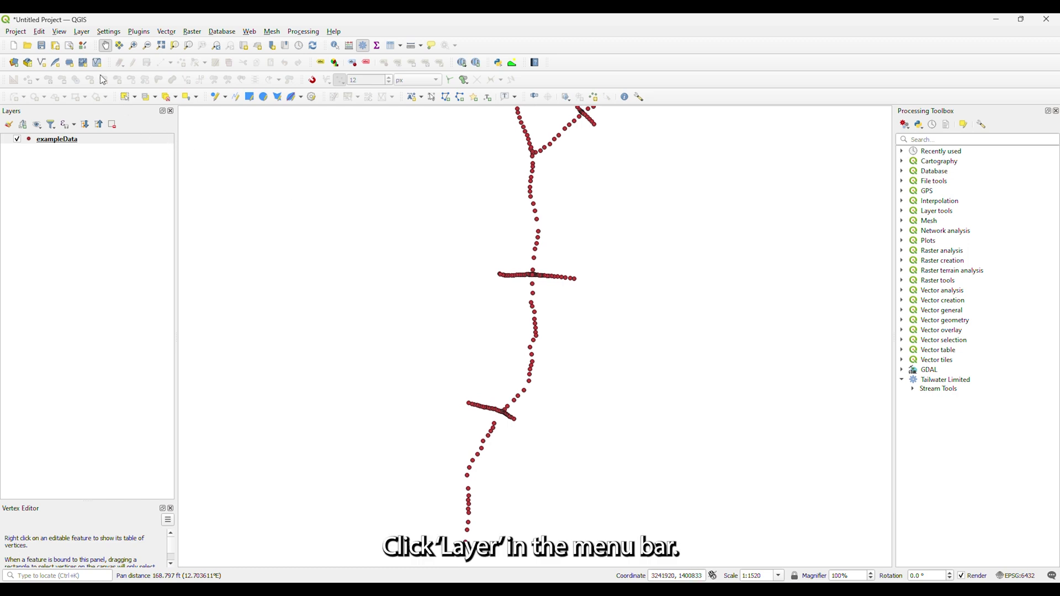
{"action": "left_click", "coordinate": [83, 32]}
{"action": "mouse_move", "coordinate": [93, 57]}
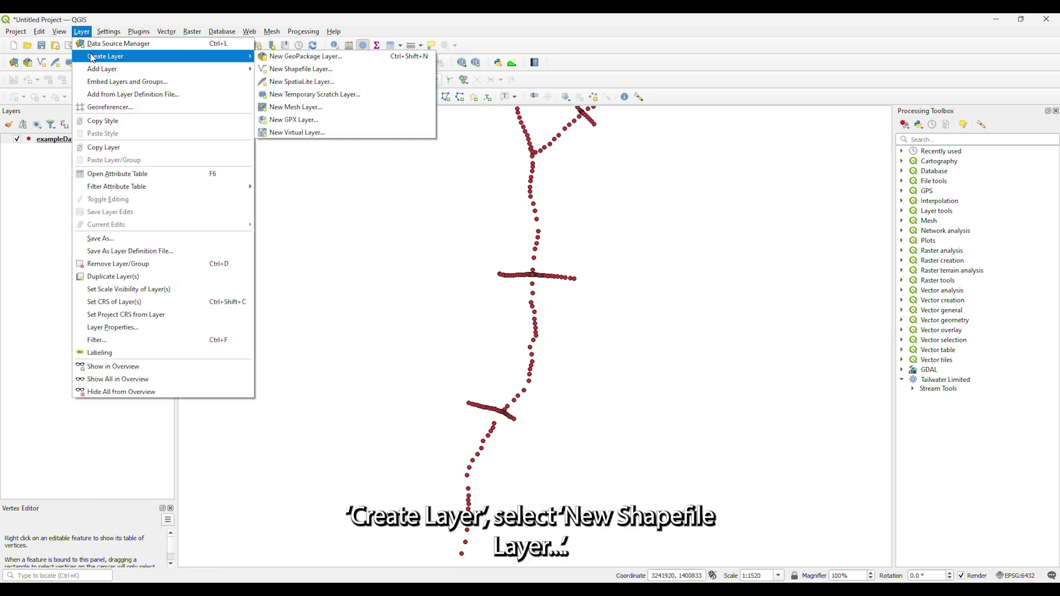
{"action": "left_click", "coordinate": [297, 69]}
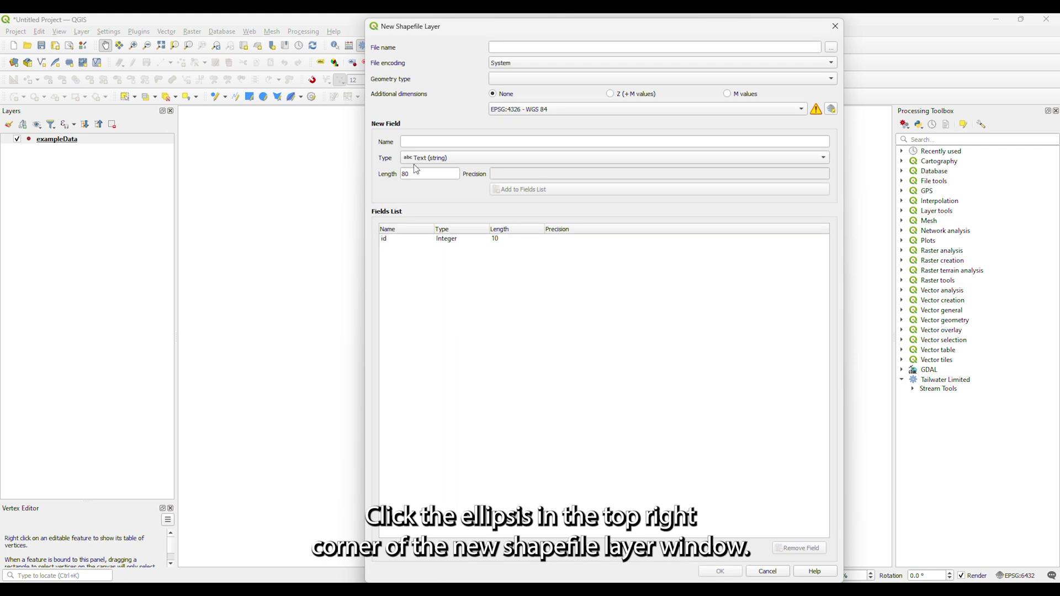
{"action": "left_click", "coordinate": [832, 47]}
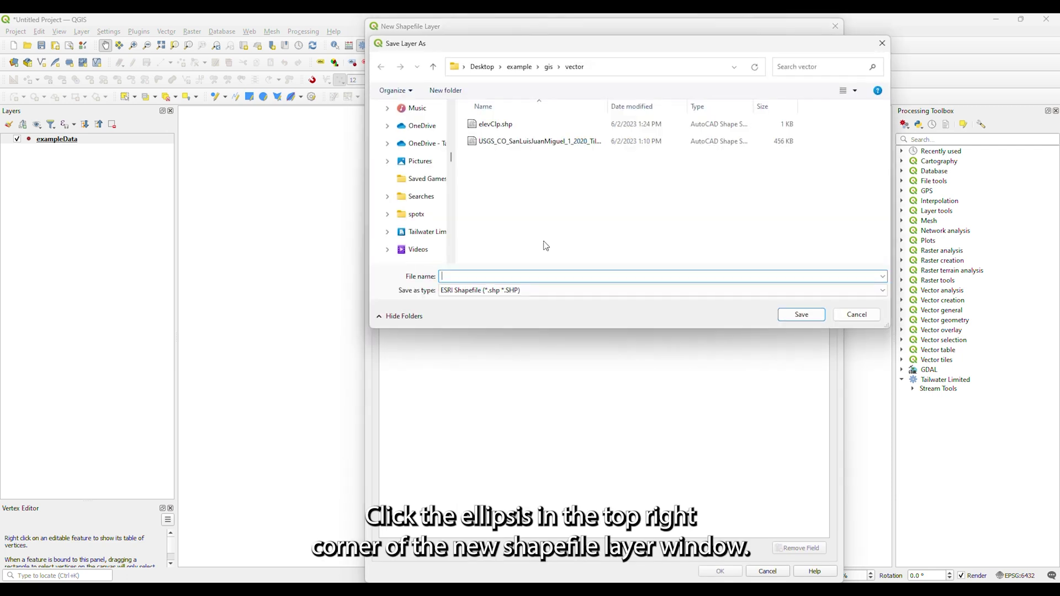
{"action": "type", "text": "pointProject"}
{"action": "key", "text": "Return"}
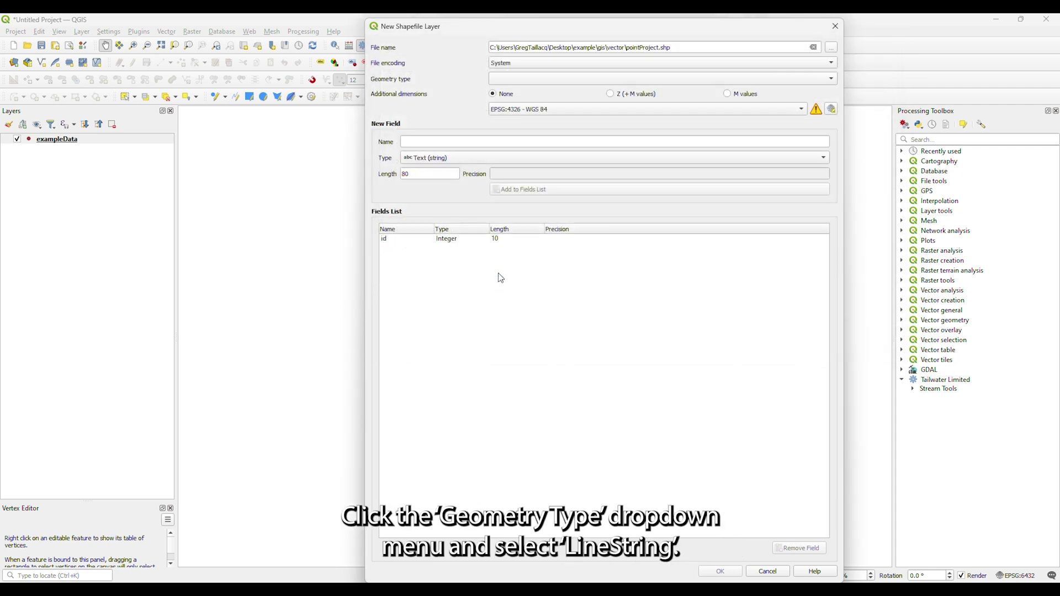
Step: Set geometry type to LineString and CRS to the project's EPSG:6432 Colorado South
{"action": "left_click", "coordinate": [527, 79]}
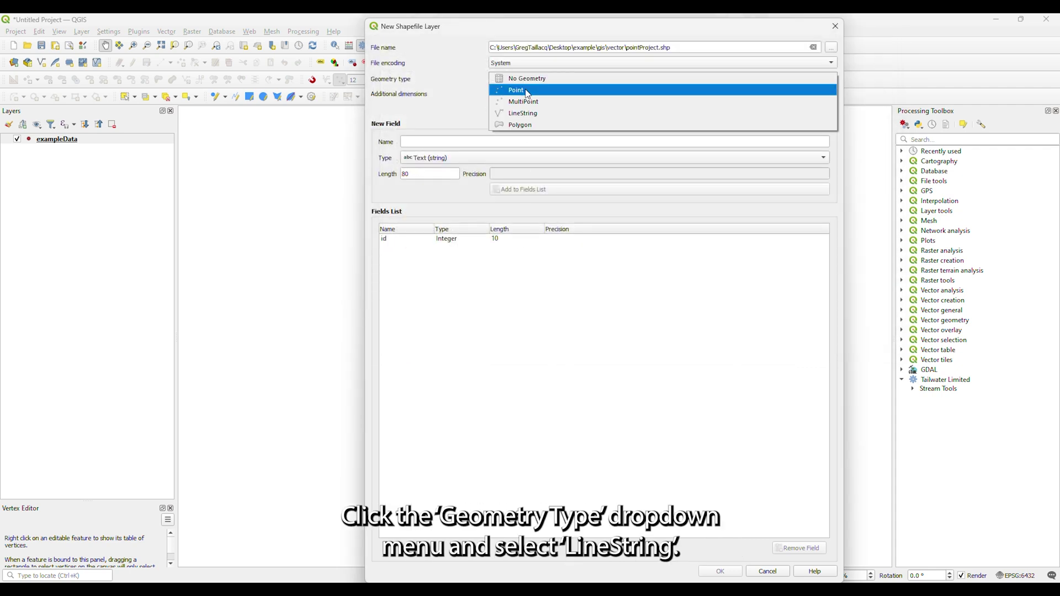
{"action": "left_click", "coordinate": [525, 114]}
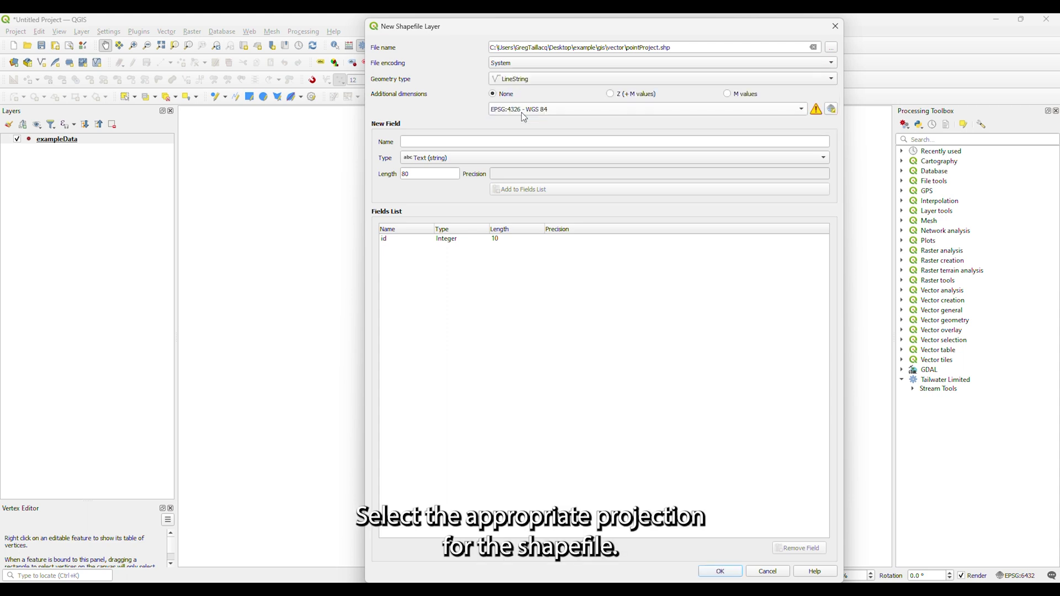
{"action": "left_click", "coordinate": [524, 118]}
{"action": "left_click", "coordinate": [525, 123]}
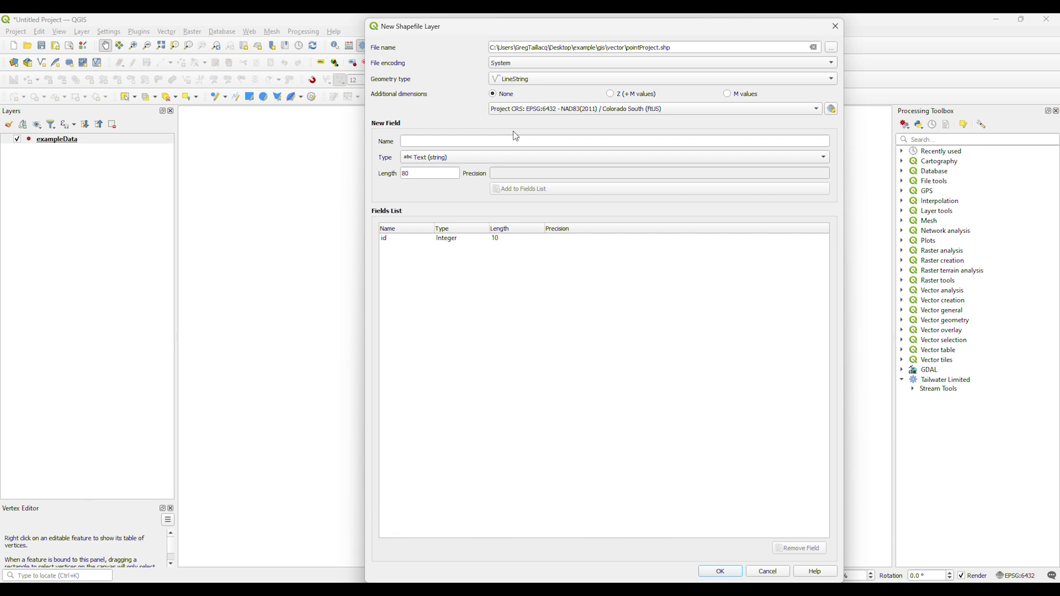
Step: Add a 20-character text field 'name', create the shapefile, and select pointProject
{"action": "left_click", "coordinate": [494, 144]}
{"action": "type", "text": "name"}
{"action": "left_click_drag", "start_coordinate": [433, 175], "coordinate": [381, 180]}
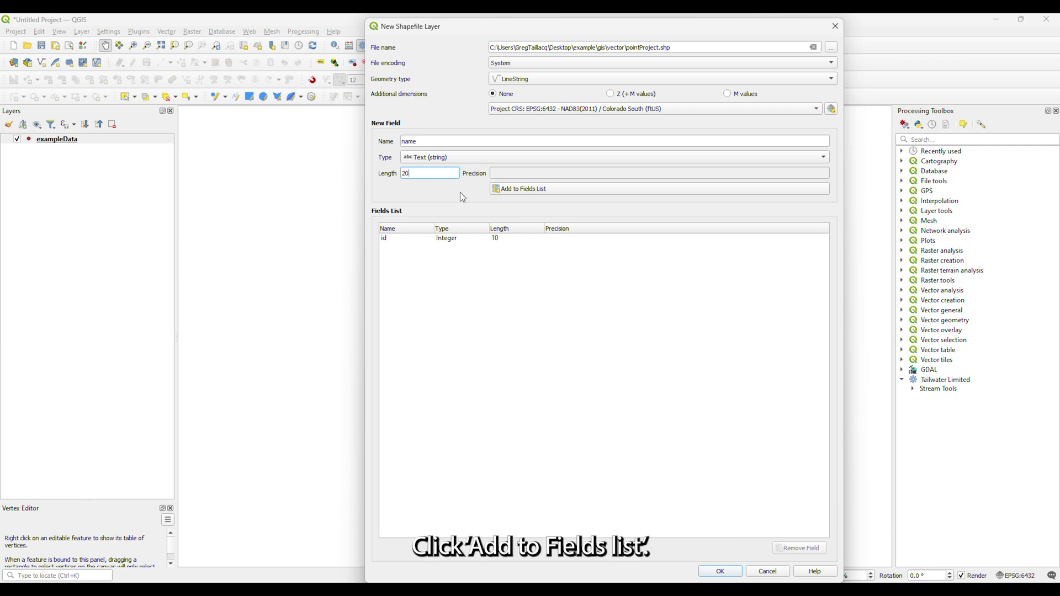
{"action": "left_click", "coordinate": [519, 188]}
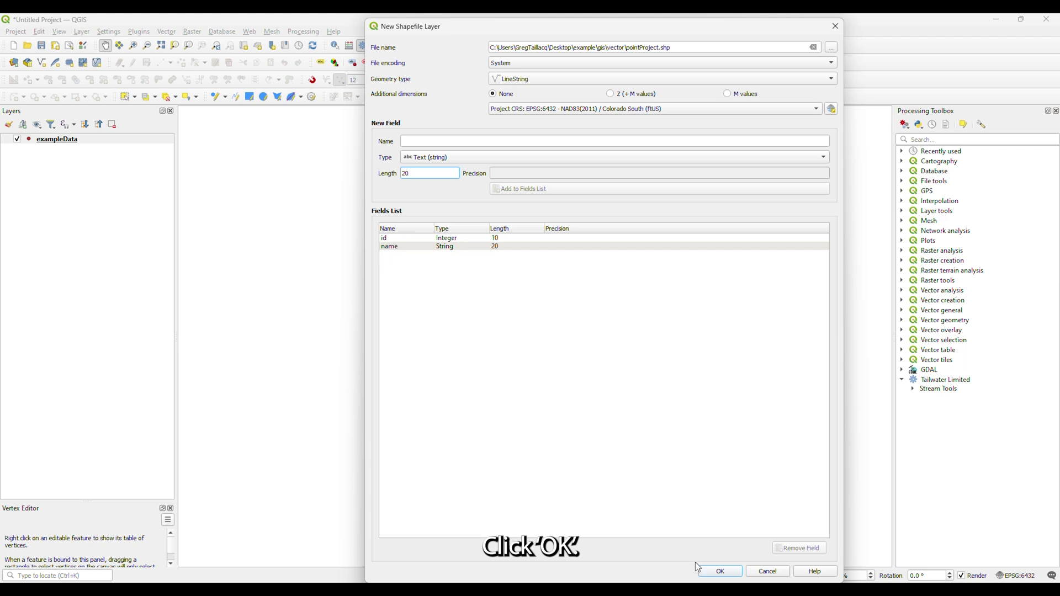
{"action": "left_click", "coordinate": [716, 572]}
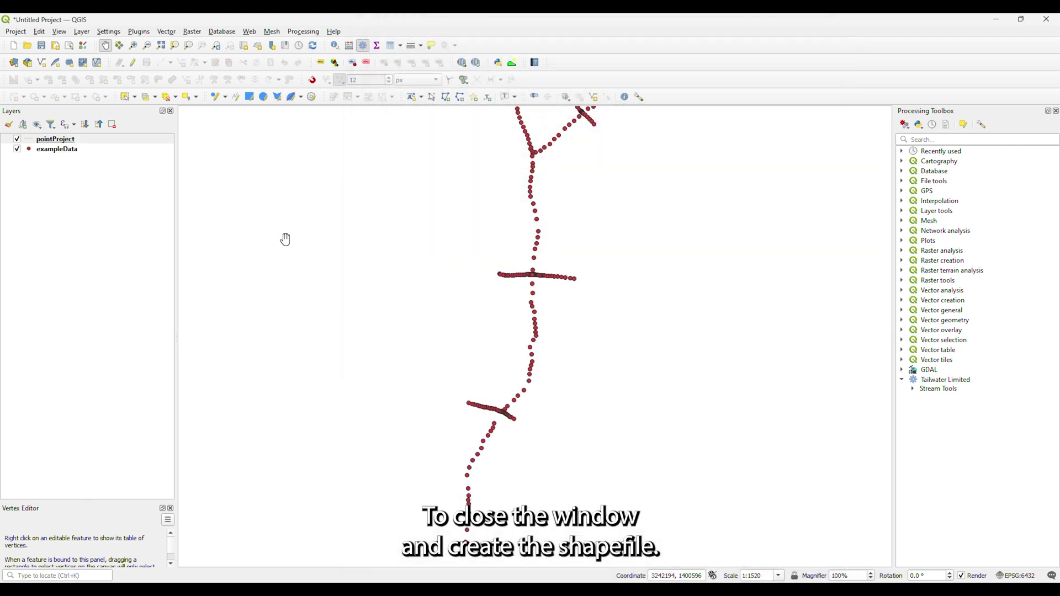
{"action": "left_click", "coordinate": [68, 140]}
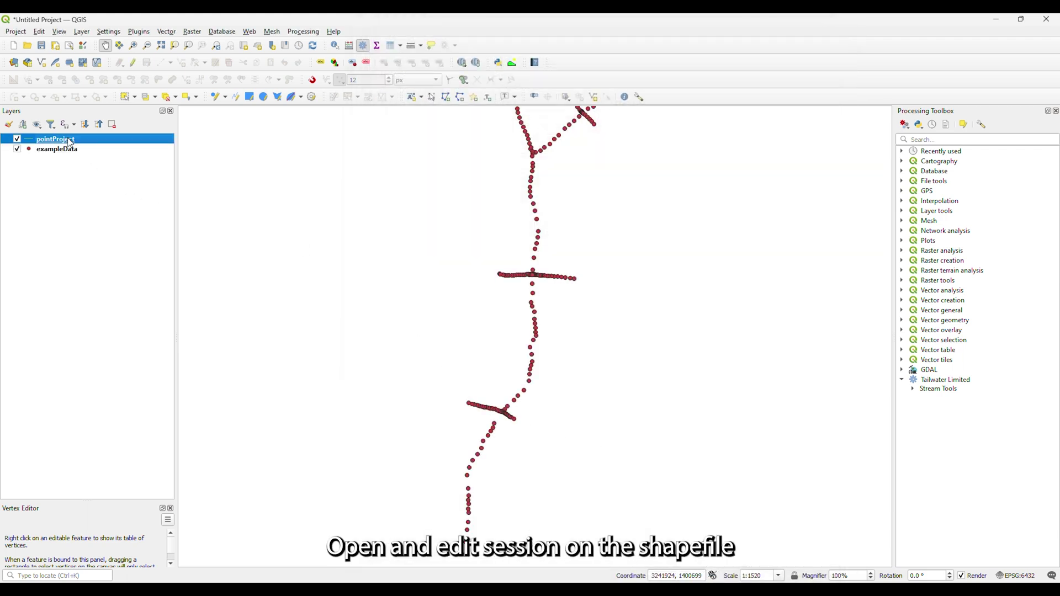
Step: Toggle editing on pointProject and draw a line along the cross-section survey points
{"action": "left_click", "coordinate": [133, 63]}
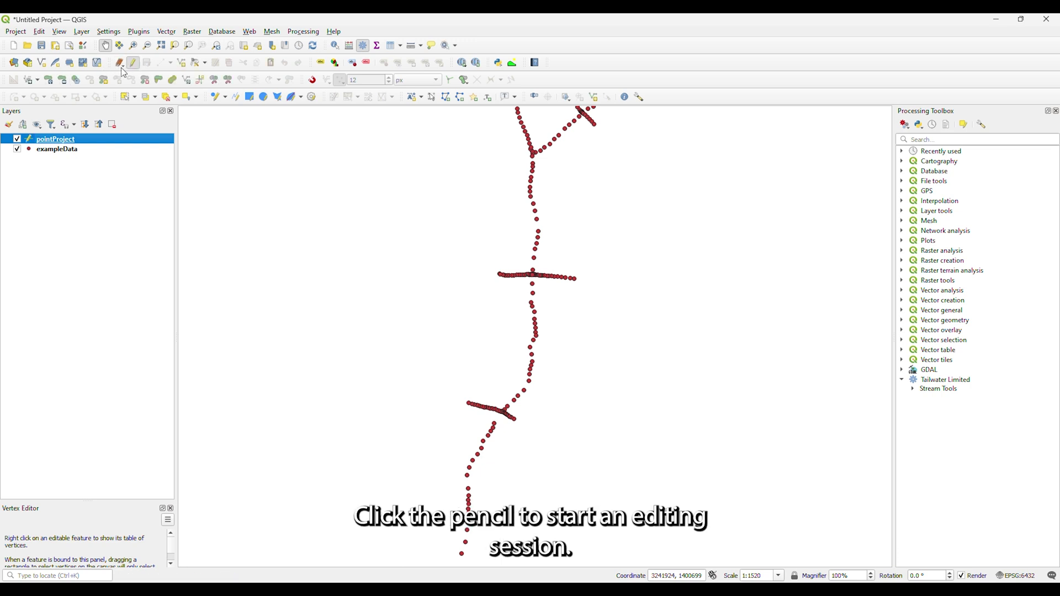
{"action": "left_click", "coordinate": [181, 63]}
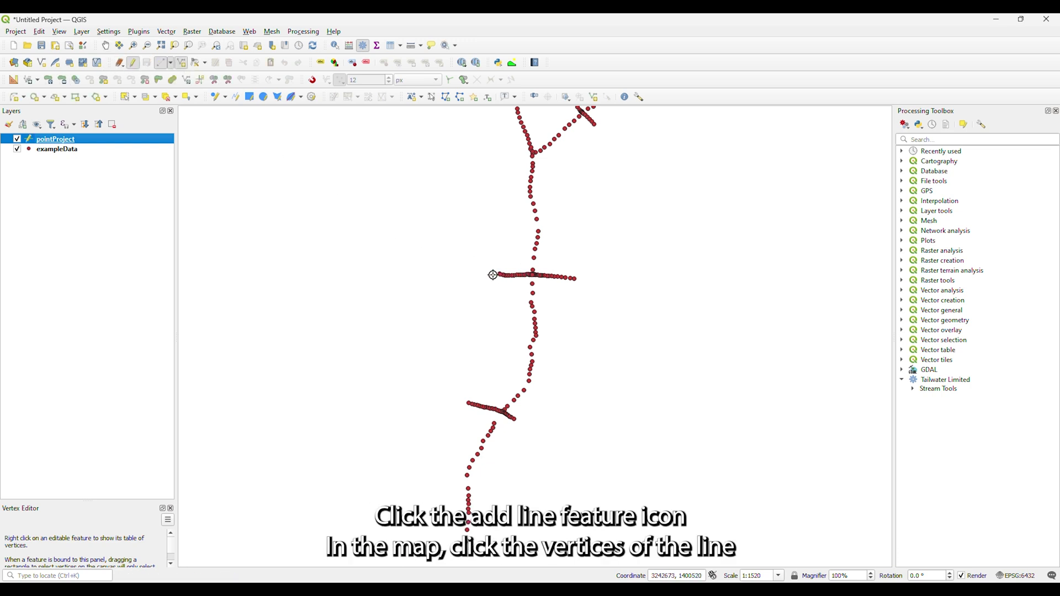
{"action": "scroll", "coordinate": [492, 275], "scroll_direction": "up", "scroll_amount": 2}
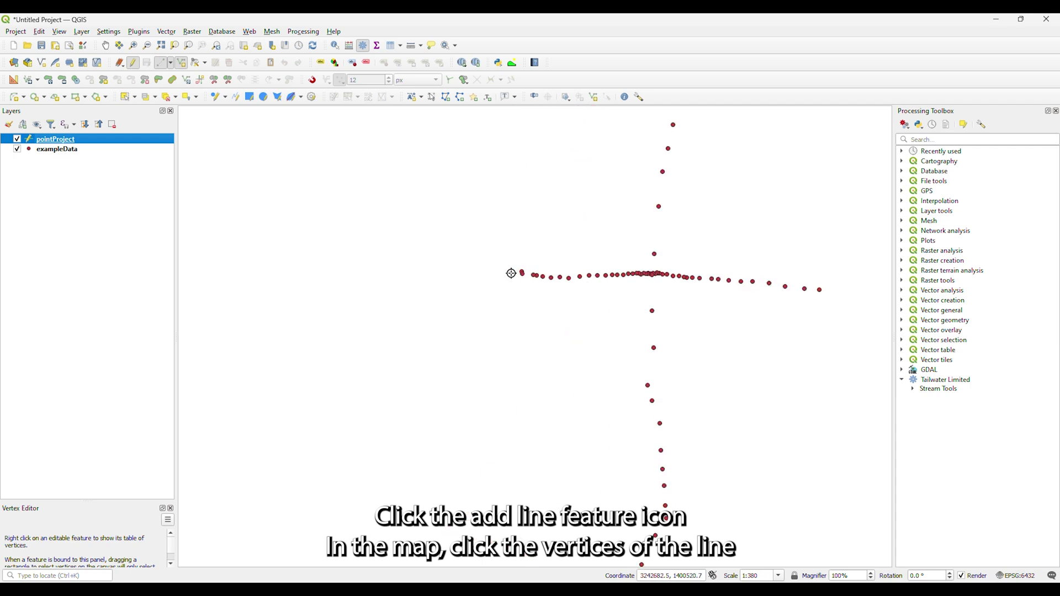
{"action": "right_click", "coordinate": [833, 286]}
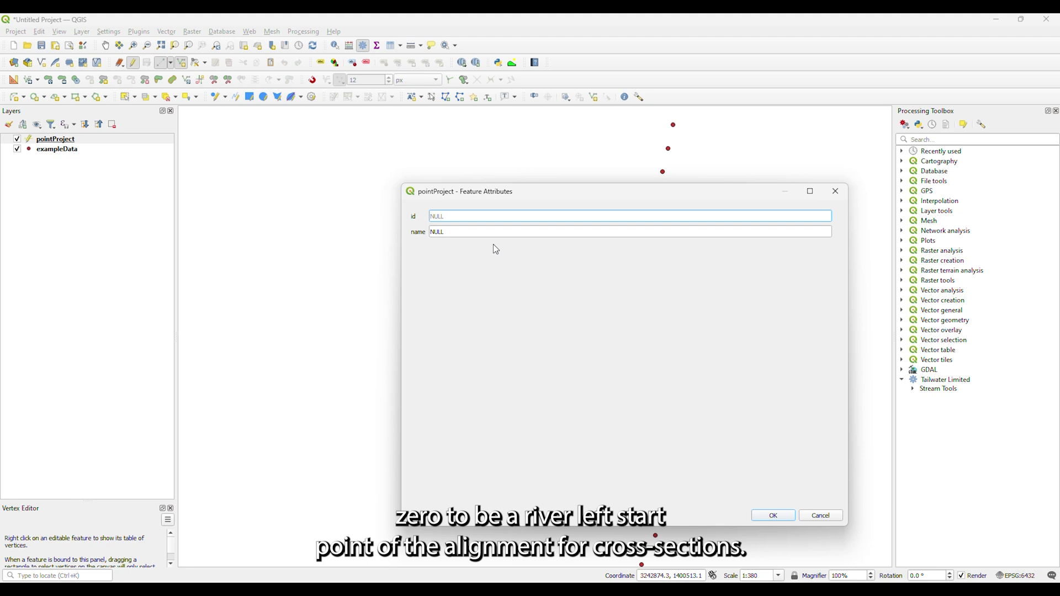
Step: Name the line XS, then stop editing and save pointProject's edits
{"action": "key", "text": "Tab"}
{"action": "type", "text": "XS"}
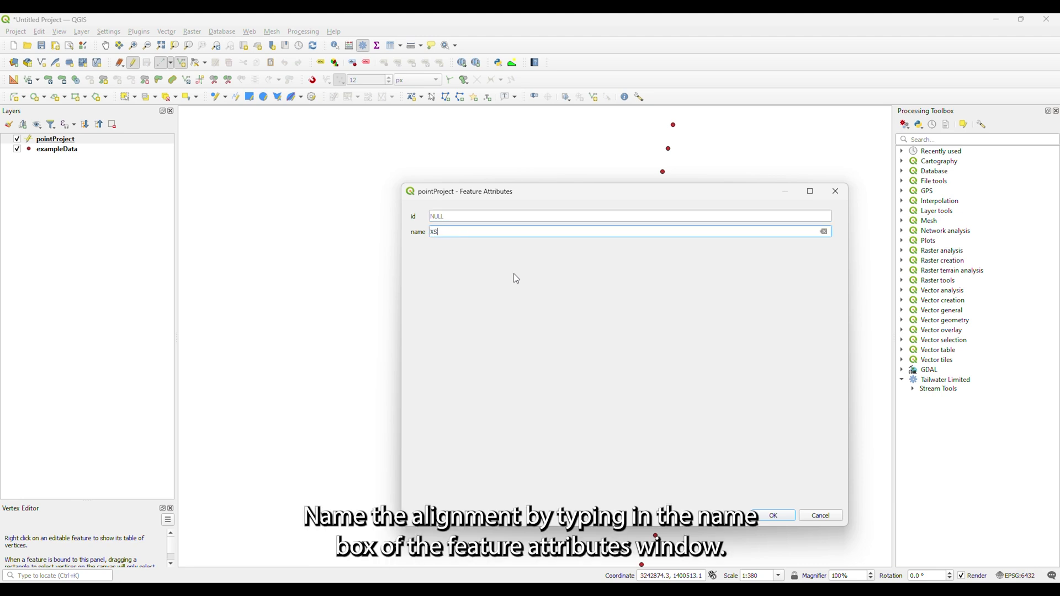
{"action": "left_click", "coordinate": [774, 517]}
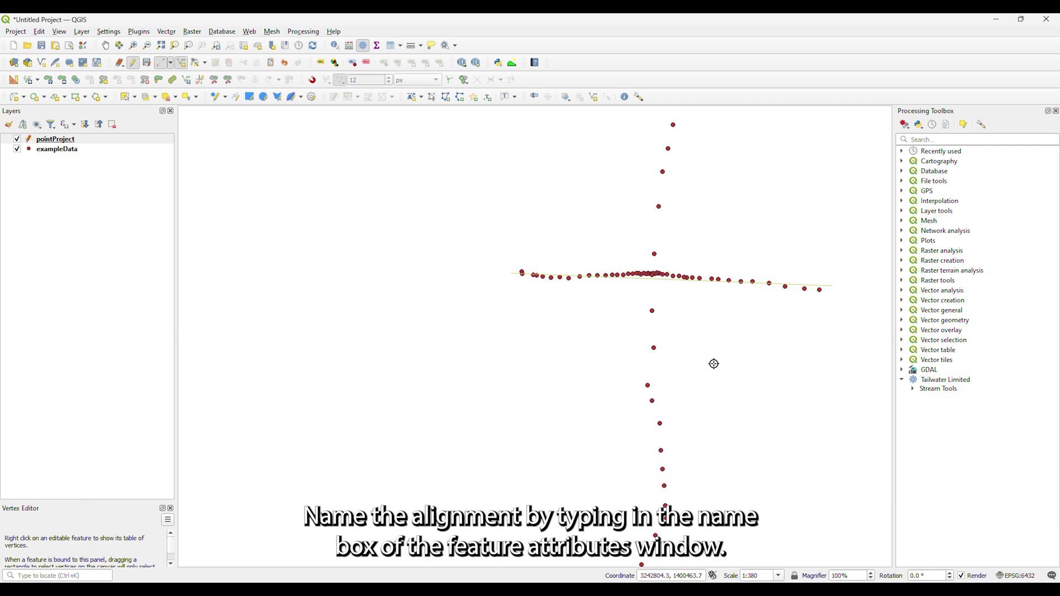
{"action": "left_click", "coordinate": [133, 63]}
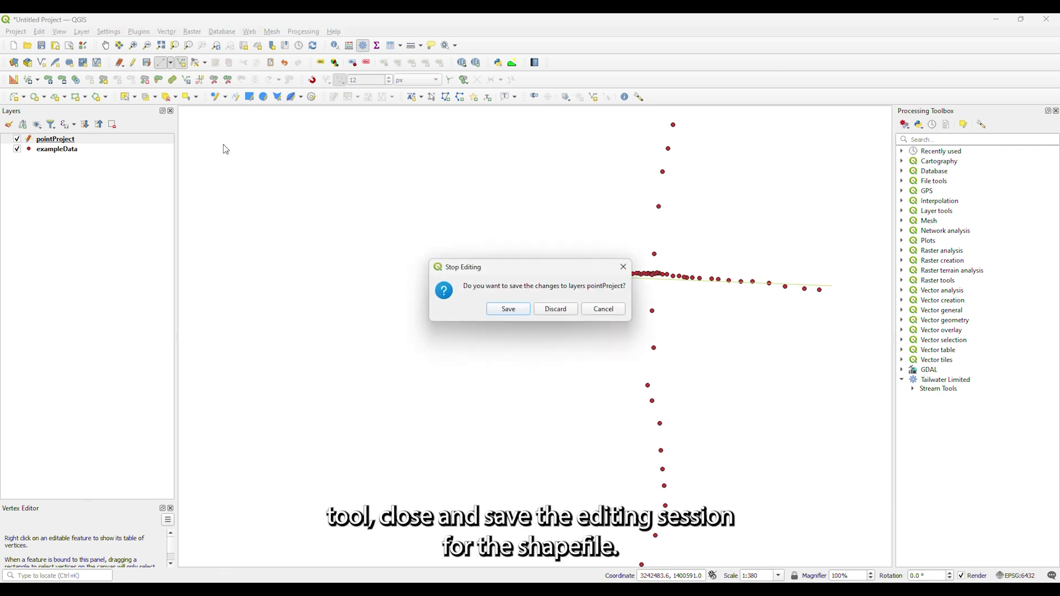
{"action": "left_click", "coordinate": [497, 306]}
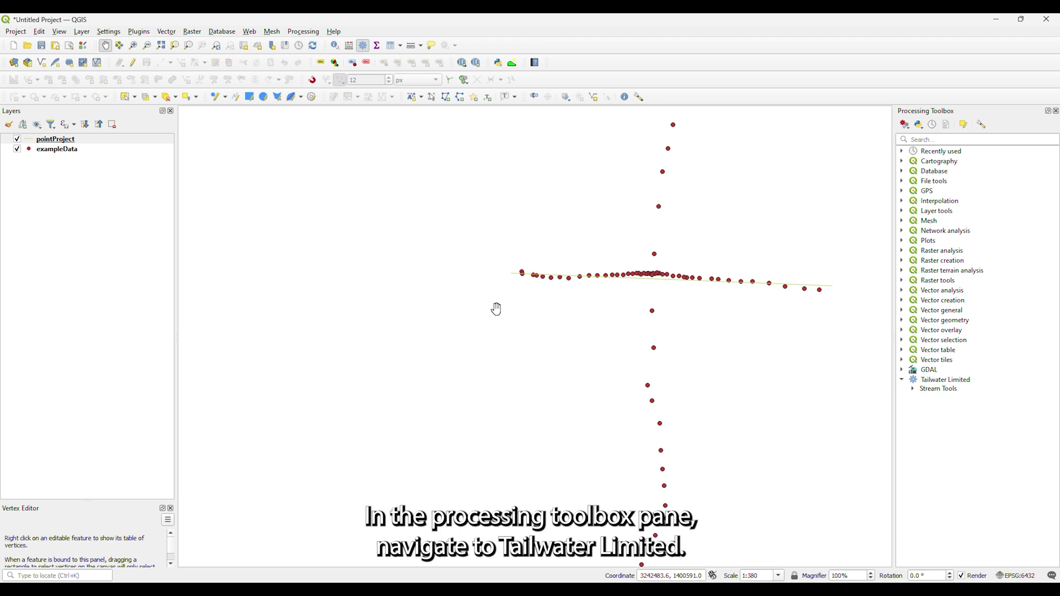
Step: Open the stationOffset tool from Tailwater Limited > Stream Tools
{"action": "left_click", "coordinate": [936, 393]}
{"action": "left_click", "coordinate": [912, 389]}
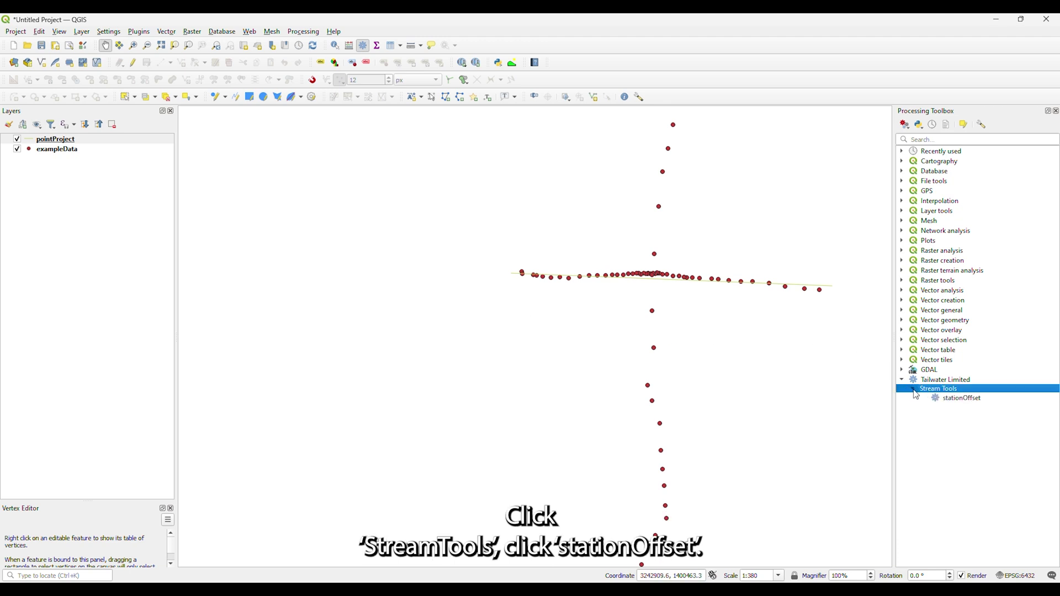
{"action": "left_click", "coordinate": [949, 401]}
{"action": "double_click", "coordinate": [951, 401]}
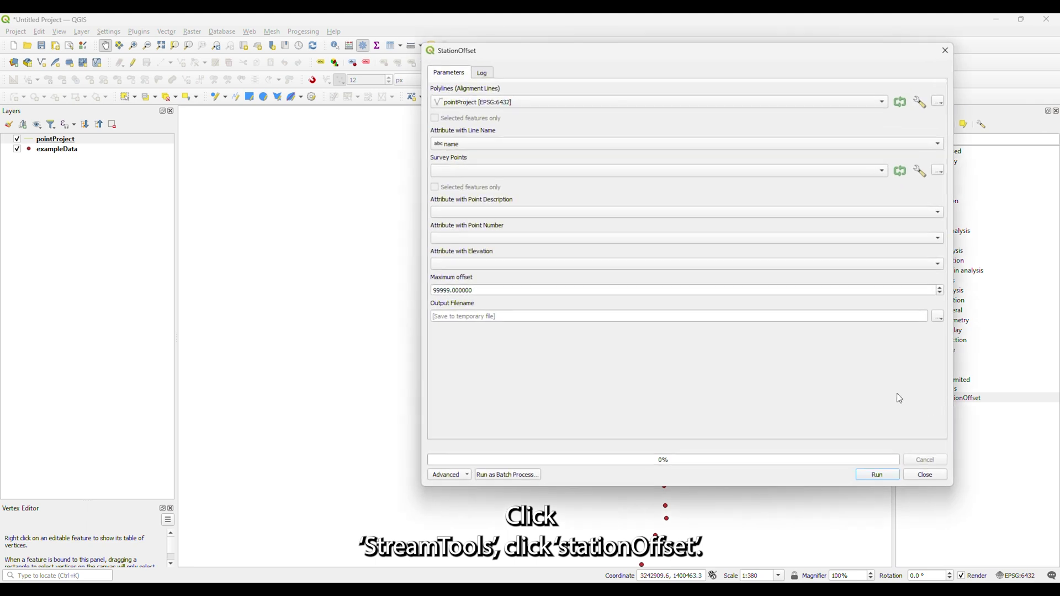
Step: Keep name as line attribute, choose exampleData survey points and field_4 elevation
{"action": "left_click", "coordinate": [492, 142]}
{"action": "left_click", "coordinate": [493, 144]}
{"action": "left_click", "coordinate": [485, 172]}
{"action": "left_click", "coordinate": [484, 172]}
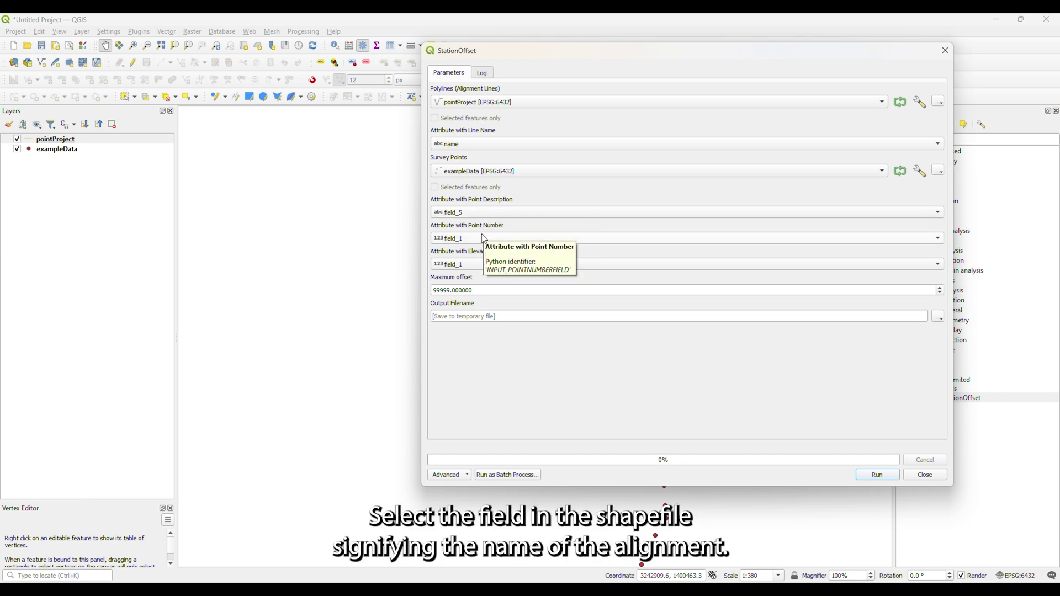
{"action": "left_click", "coordinate": [478, 265]}
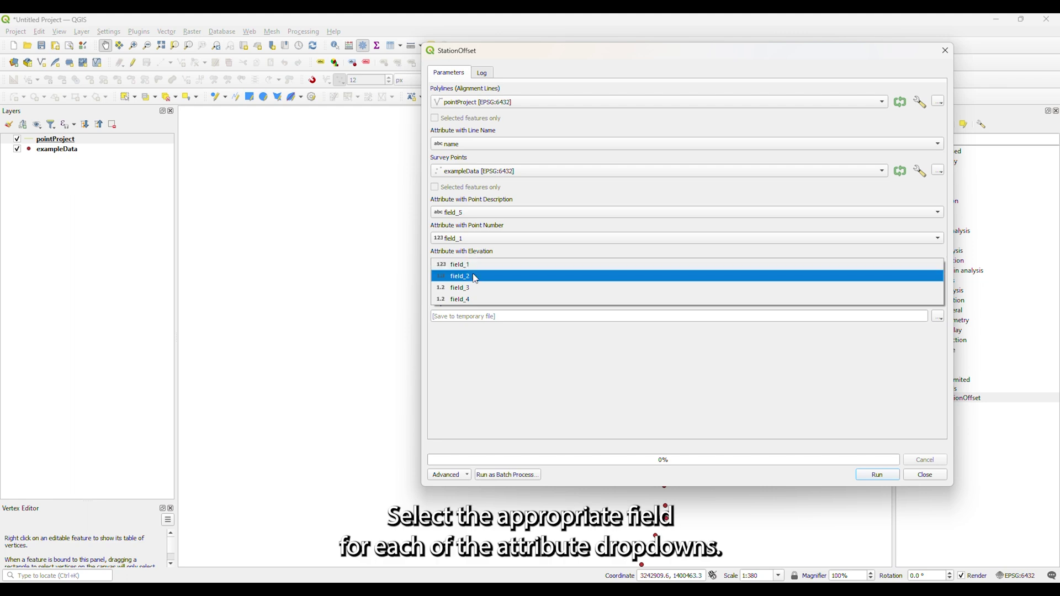
{"action": "left_click", "coordinate": [473, 298]}
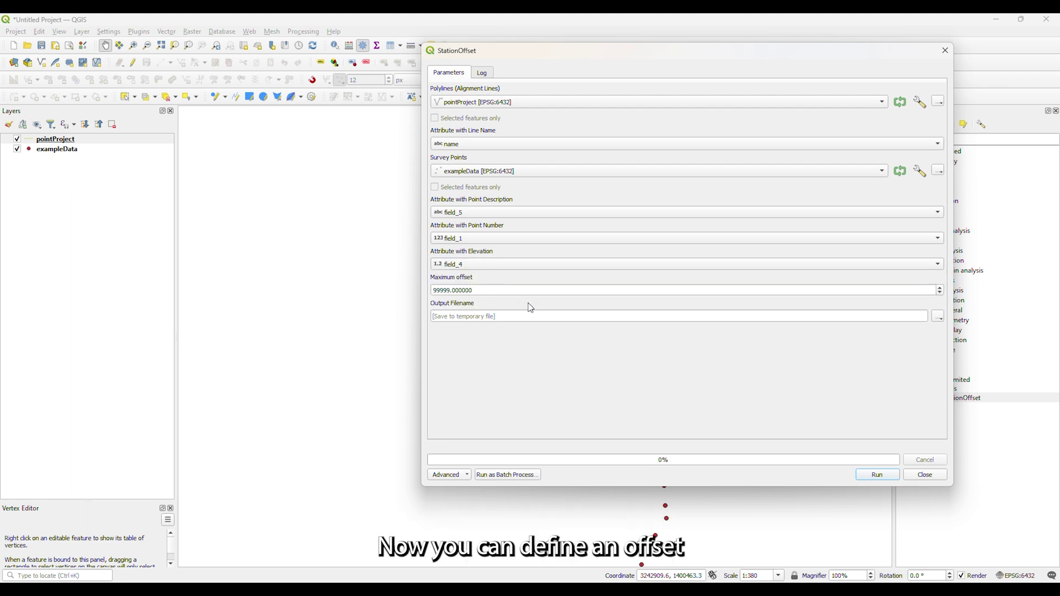
{"action": "left_click", "coordinate": [939, 317]}
Step: Save the output as pointProject.csv, run stationOffset, and close it when finished
{"action": "left_click", "coordinate": [952, 339]}
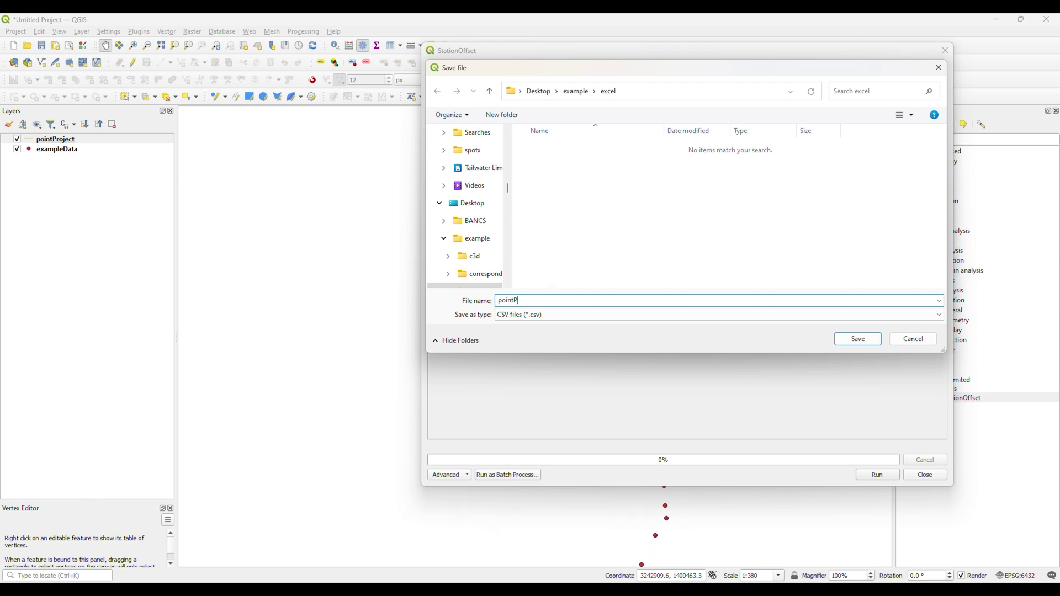
{"action": "type", "text": "pointProject"}
{"action": "key", "text": "Return"}
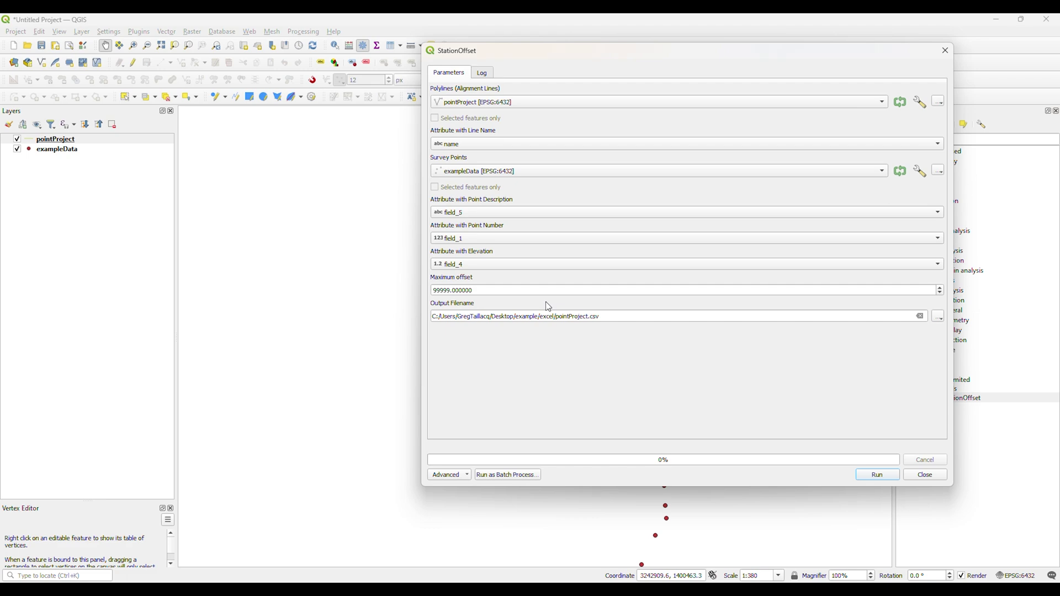
{"action": "left_click", "coordinate": [864, 475]}
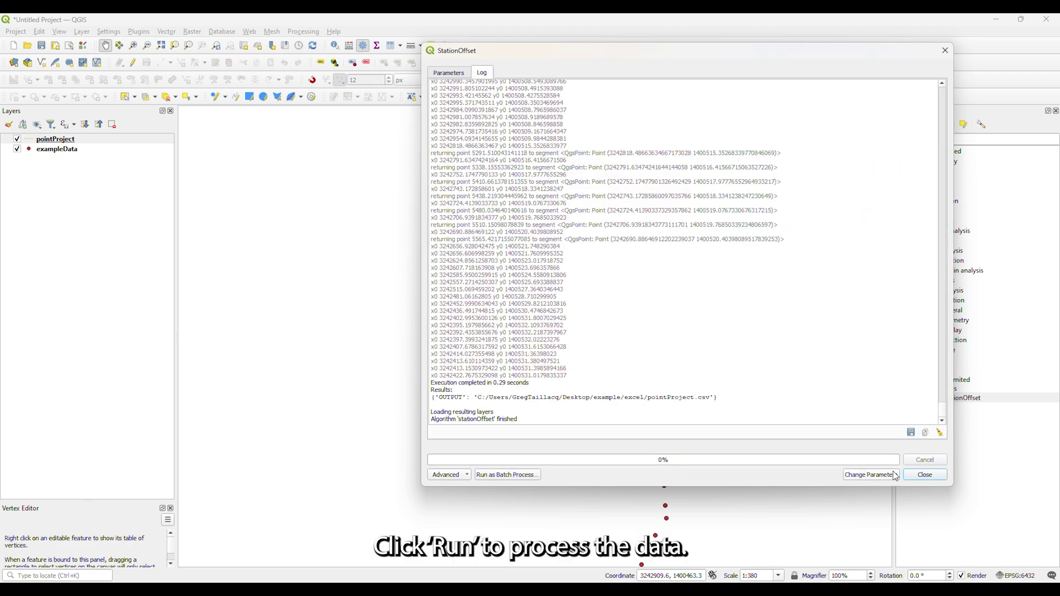
{"action": "left_click", "coordinate": [925, 475]}
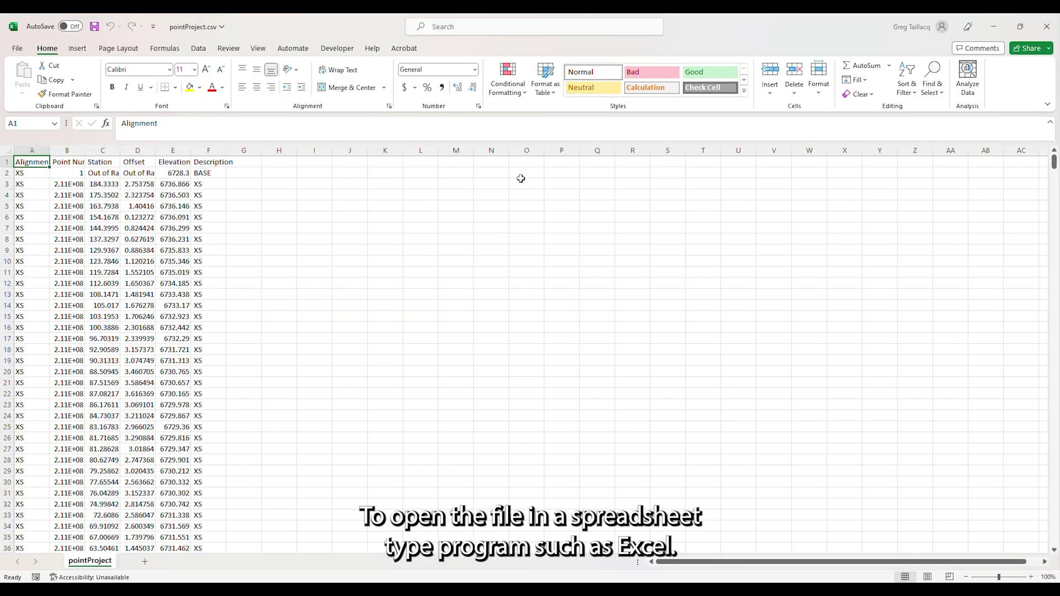
Step: Sort the whole pointProject sheet by the Offset column
{"action": "left_click", "coordinate": [5, 150]}
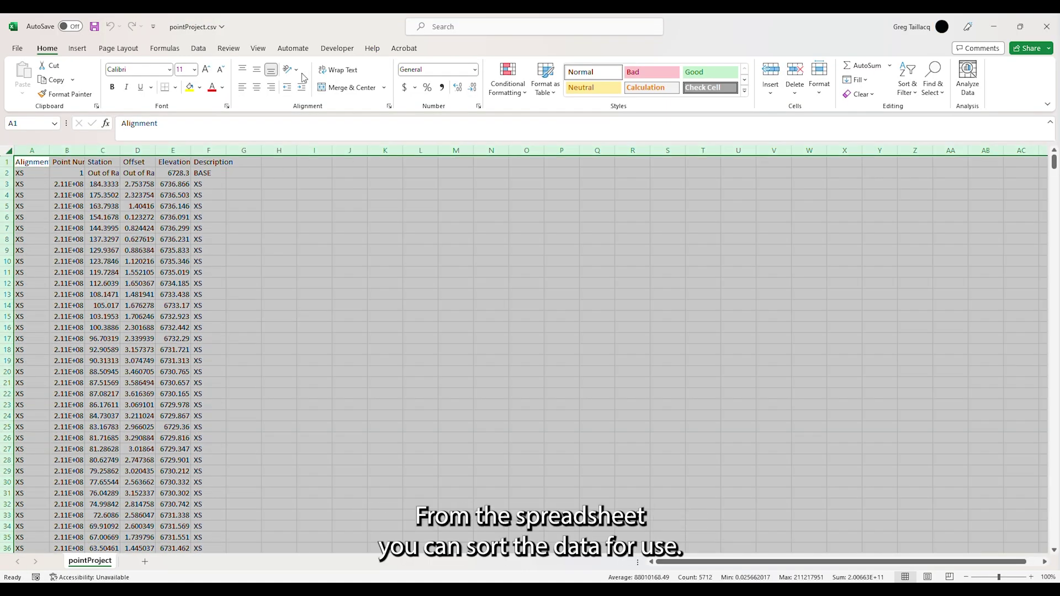
{"action": "left_click", "coordinate": [198, 48]}
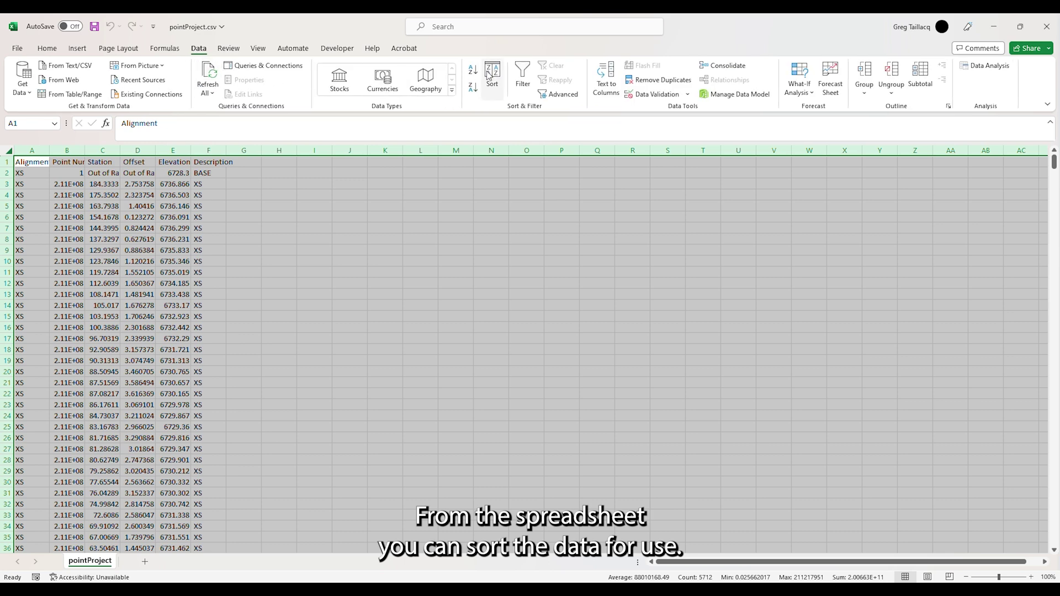
{"action": "left_click", "coordinate": [490, 75]}
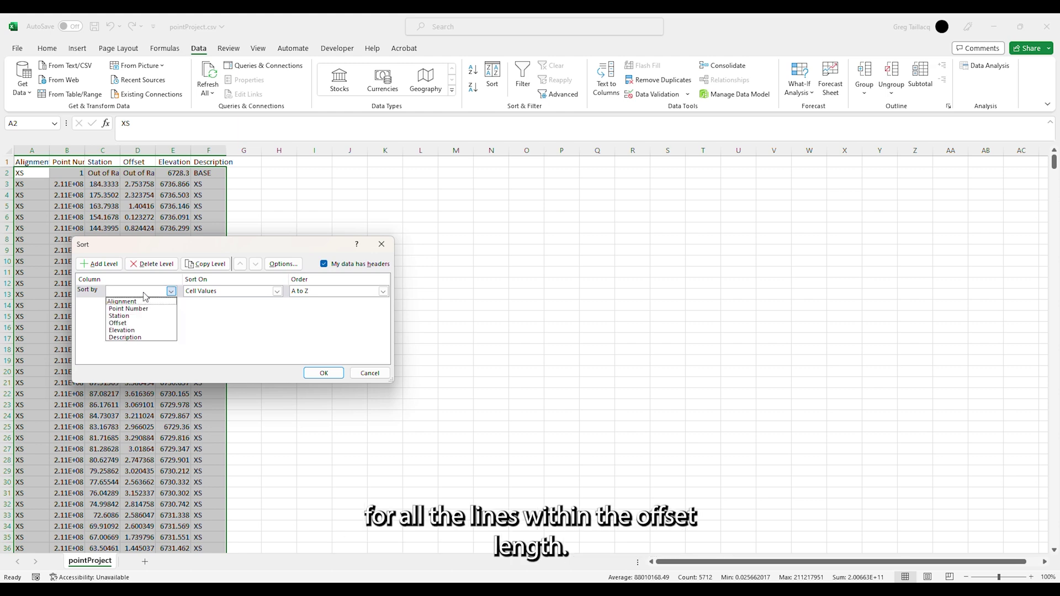
{"action": "left_click", "coordinate": [144, 293]}
{"action": "left_click", "coordinate": [136, 325]}
{"action": "left_click", "coordinate": [323, 373]}
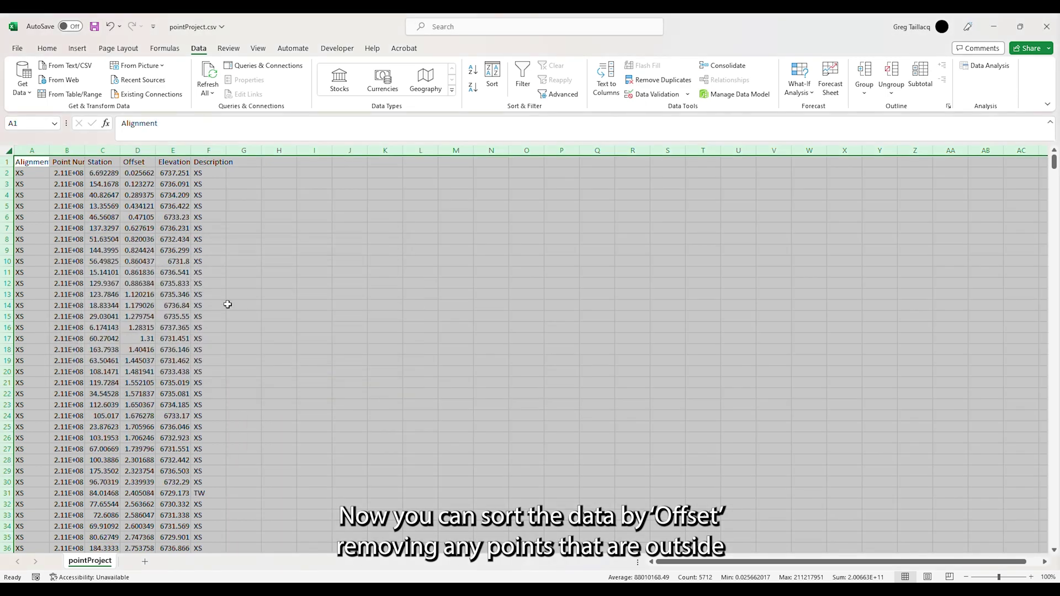
Step: Delete the far-offset TW rows 50–68 with cells shifted up, and autofit column B
{"action": "scroll", "coordinate": [187, 270], "scroll_direction": "down", "scroll_amount": 3}
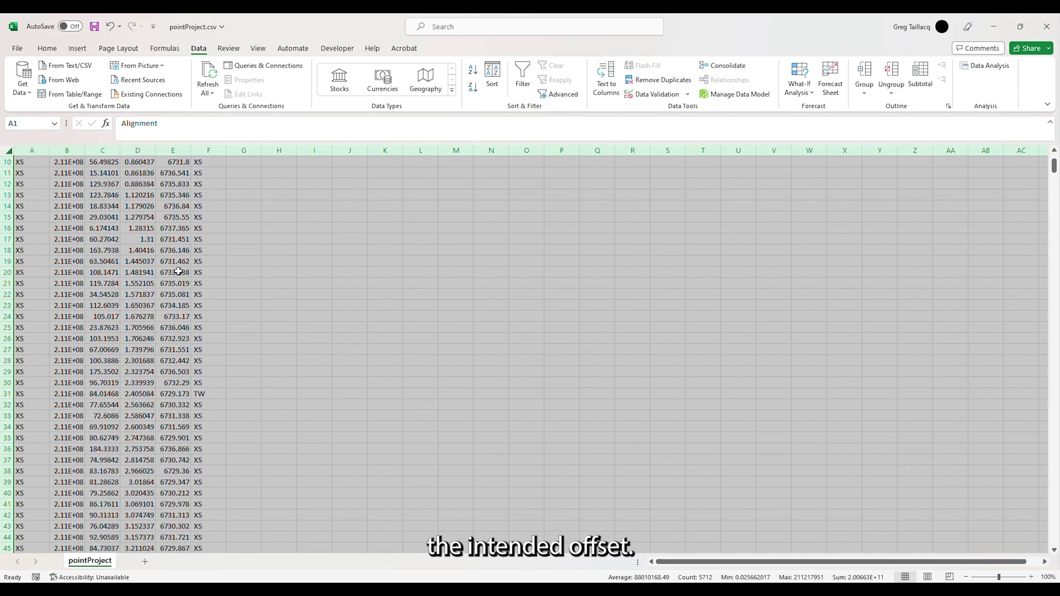
{"action": "scroll", "coordinate": [177, 272], "scroll_direction": "down", "scroll_amount": 7}
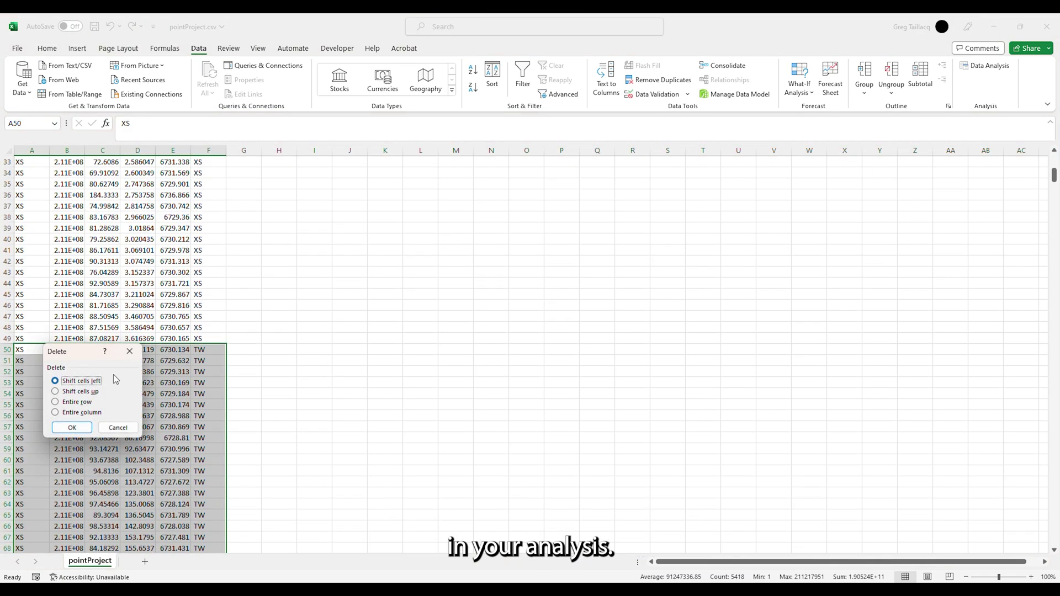
{"action": "left_click", "coordinate": [72, 391]}
{"action": "left_click", "coordinate": [81, 426]}
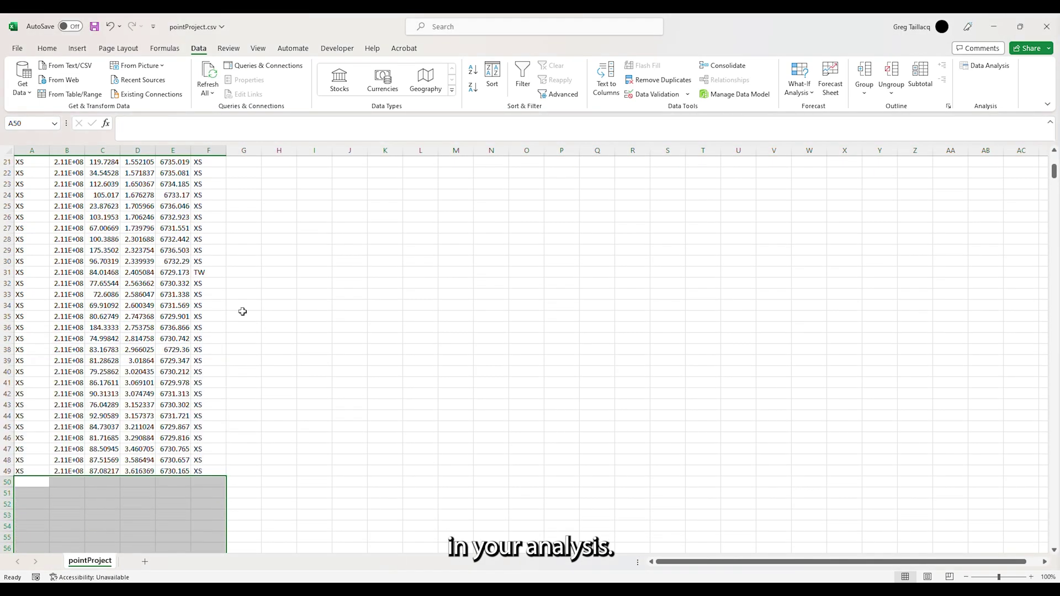
{"action": "scroll", "coordinate": [241, 310], "scroll_direction": "up", "scroll_amount": 11}
{"action": "double_click", "coordinate": [85, 150]}
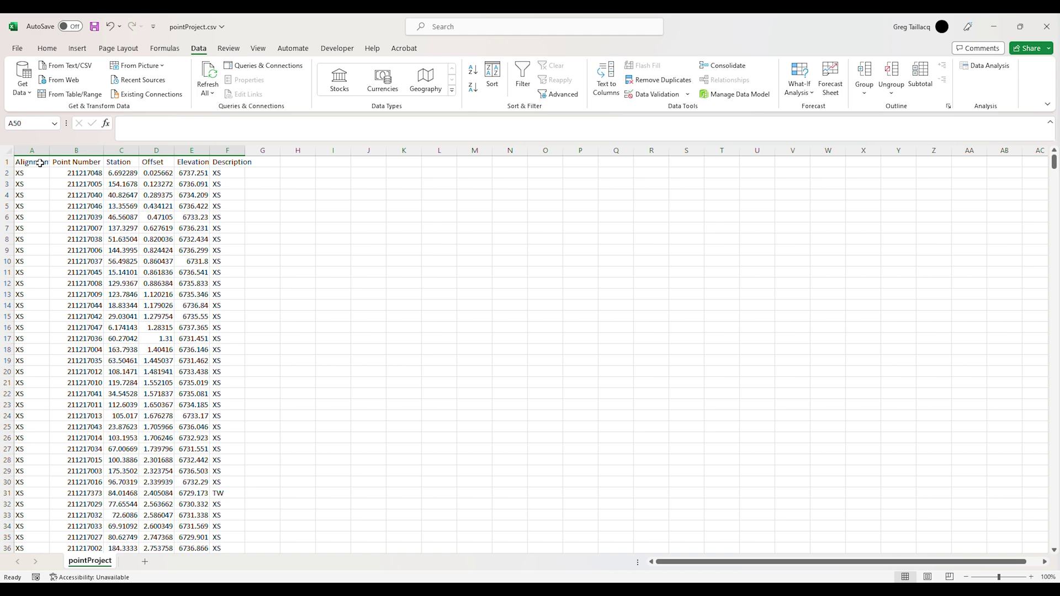
Step: Re-sort all remaining rows by Station, smallest to largest, then deselect
{"action": "left_click", "coordinate": [8, 151]}
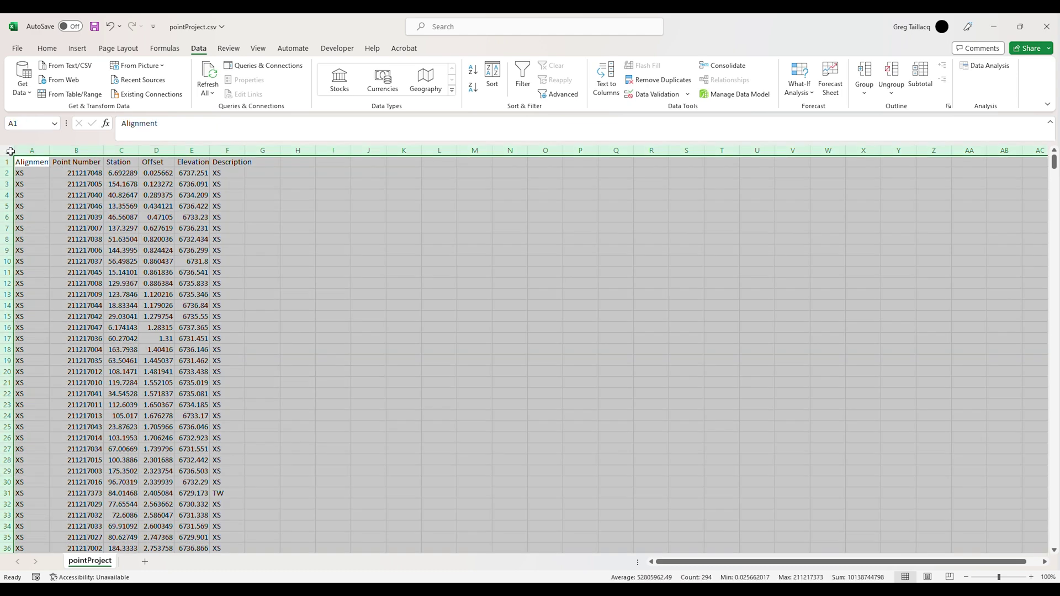
{"action": "left_click", "coordinate": [496, 84]}
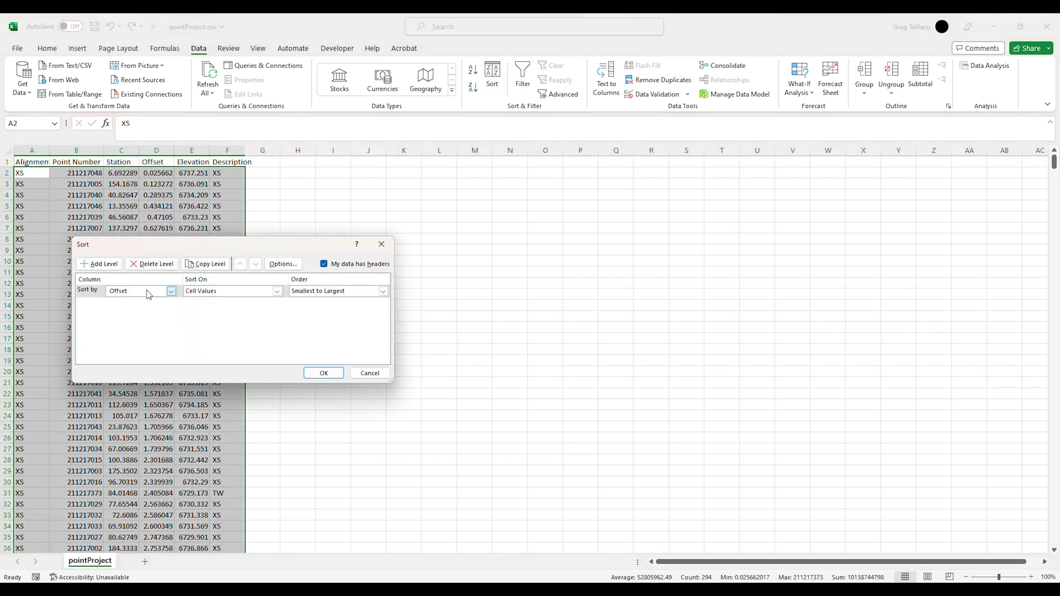
{"action": "left_click", "coordinate": [148, 293]}
{"action": "left_click", "coordinate": [137, 320]}
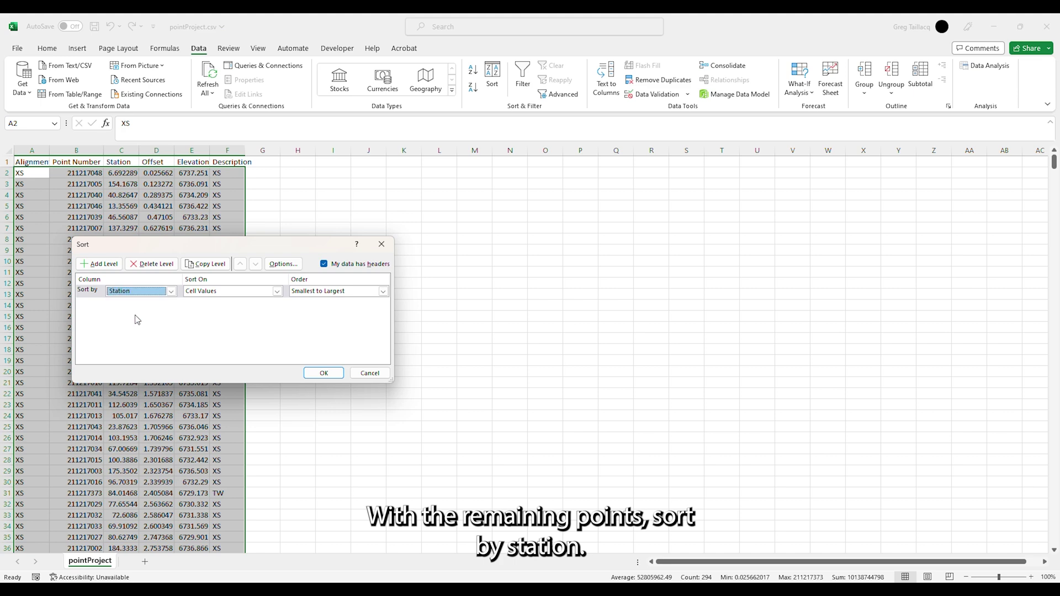
{"action": "left_click", "coordinate": [310, 372]}
{"action": "left_click", "coordinate": [333, 326]}
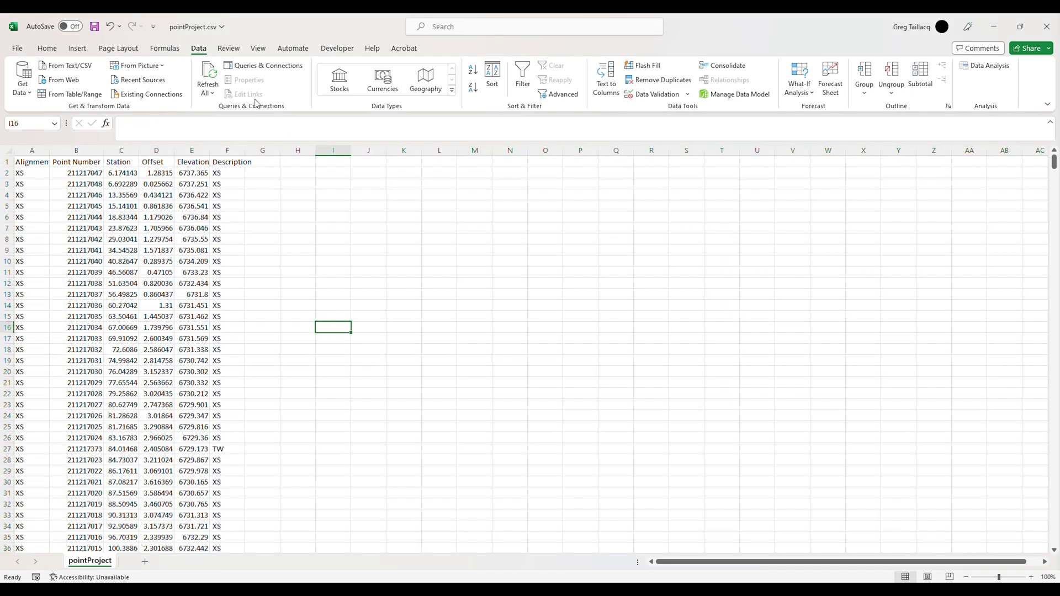
Step: Insert a Scatter with Straight Lines and Markers chart
{"action": "left_click", "coordinate": [78, 48]}
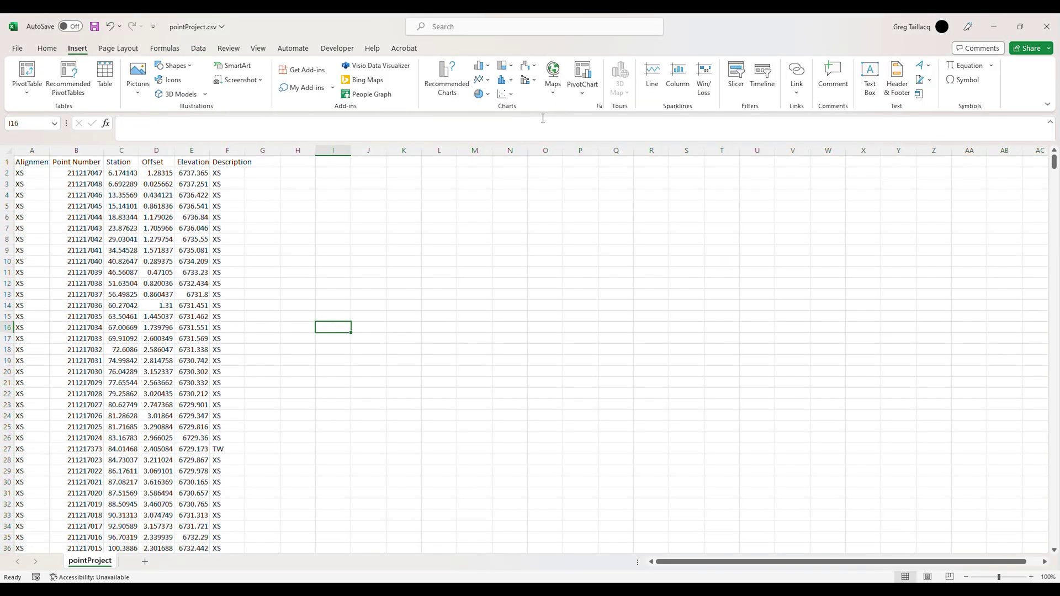
{"action": "left_click", "coordinate": [505, 94]}
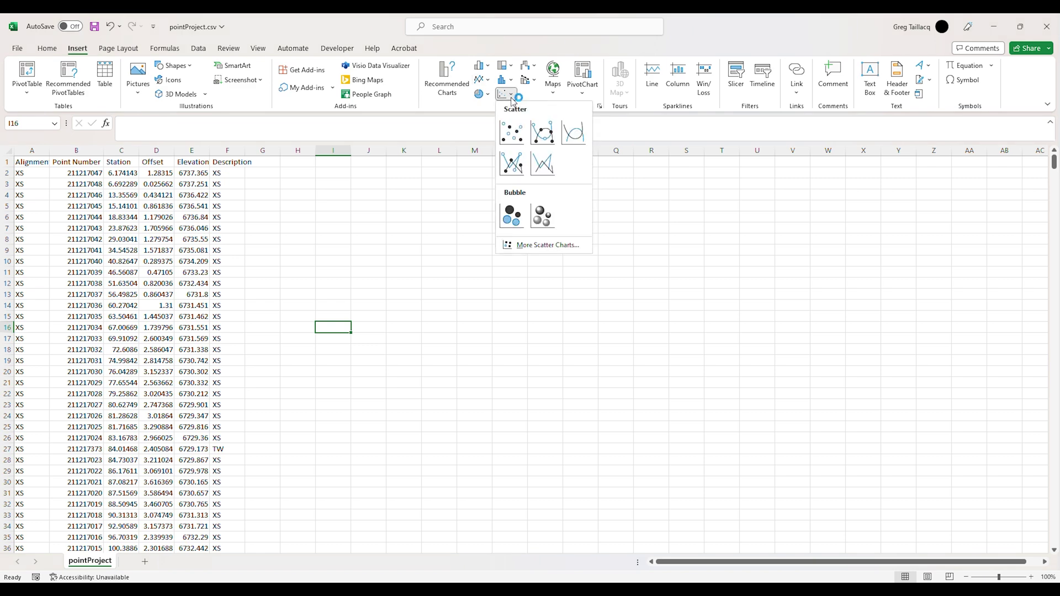
{"action": "left_click", "coordinate": [517, 164]}
Step: Add a chart series named XS with Station C2:C49 as X values
{"action": "right_click", "coordinate": [500, 305]}
{"action": "left_click", "coordinate": [519, 412]}
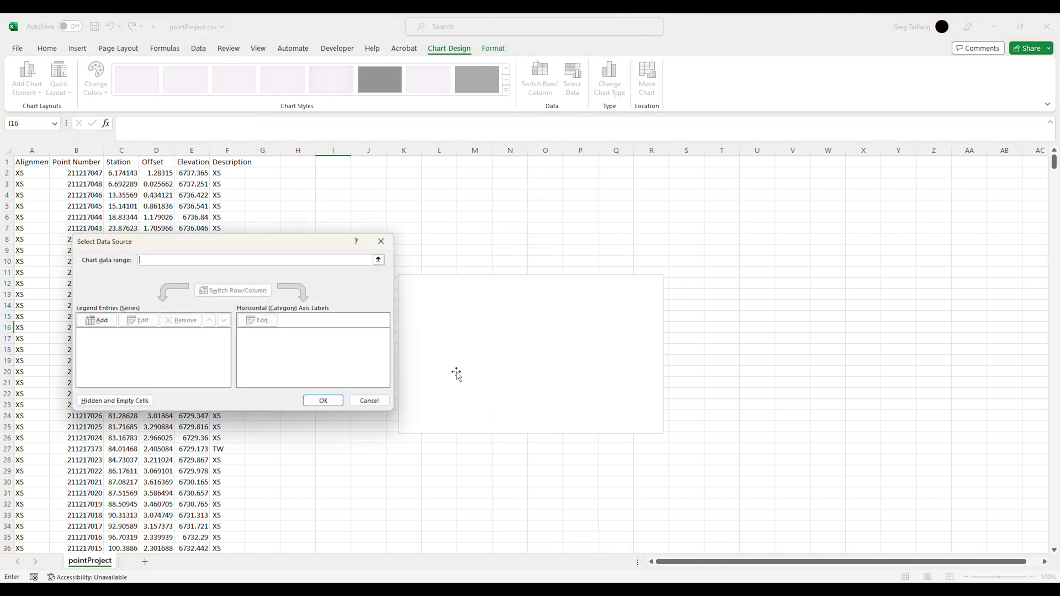
{"action": "left_click", "coordinate": [99, 320]}
{"action": "type", "text": "XS"}
{"action": "left_click", "coordinate": [257, 326]}
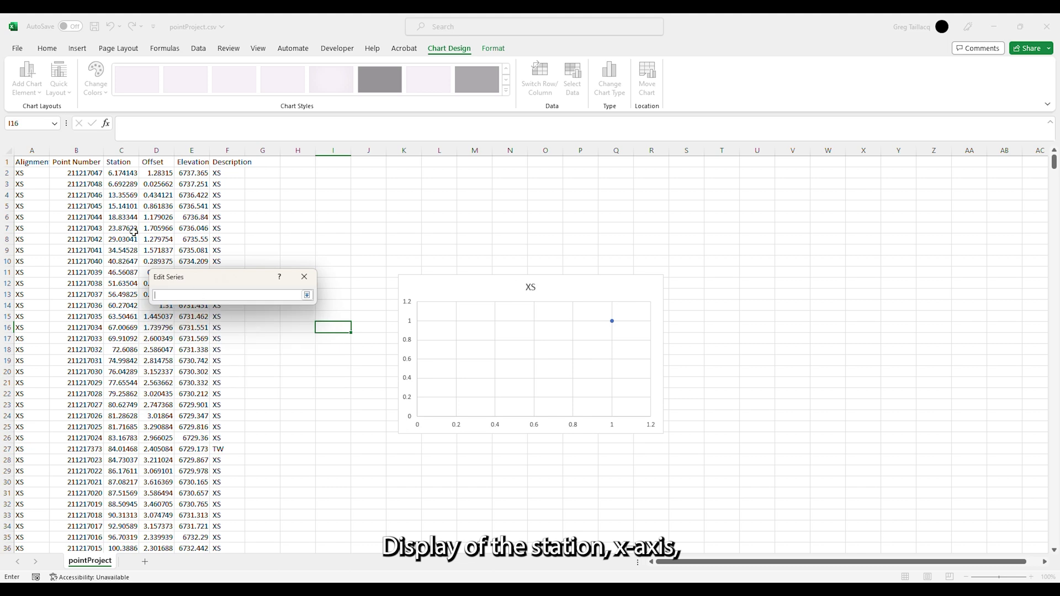
{"action": "left_click", "coordinate": [122, 175]}
{"action": "key", "text": "ctrl+shift+Down"}
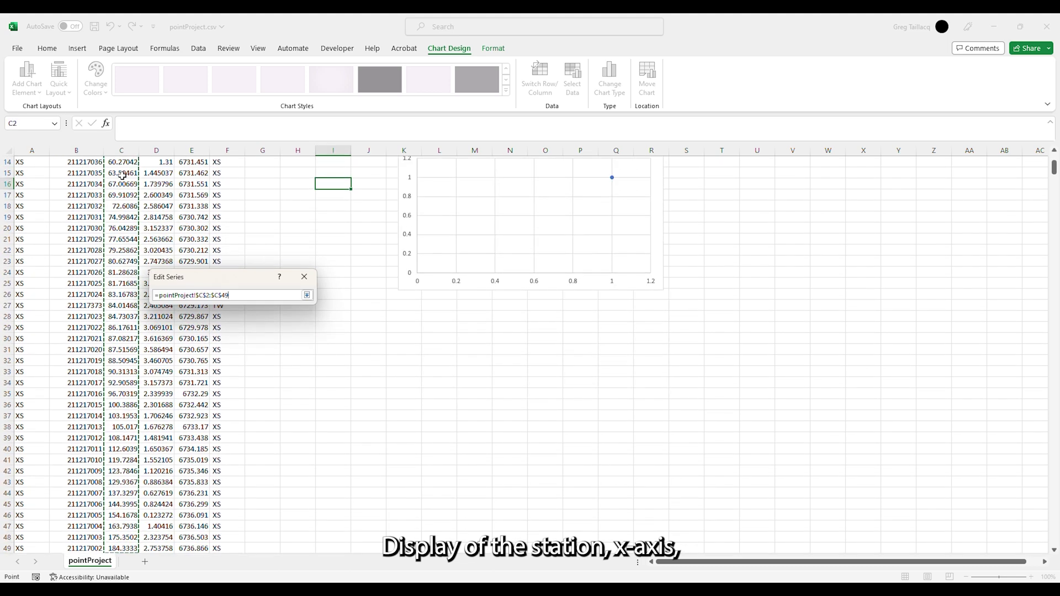
{"action": "key", "text": "Return"}
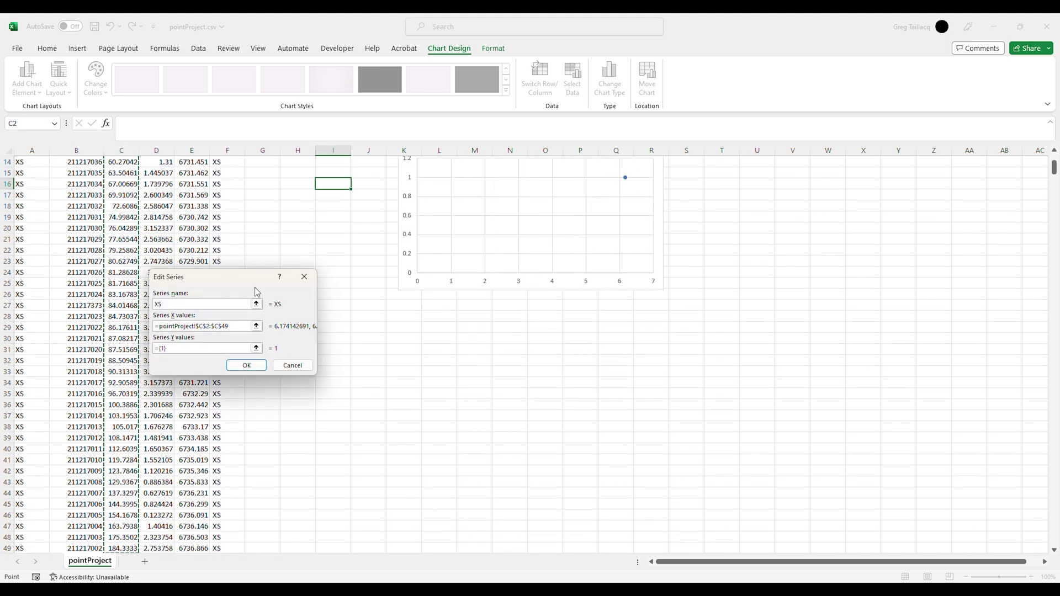
Step: Set the XS series Y values to Elevation E2:E49
{"action": "left_click", "coordinate": [256, 348]}
{"action": "scroll", "coordinate": [171, 199], "scroll_direction": "up", "scroll_amount": 4}
{"action": "scroll", "coordinate": [170, 198], "scroll_direction": "up", "scroll_amount": 1}
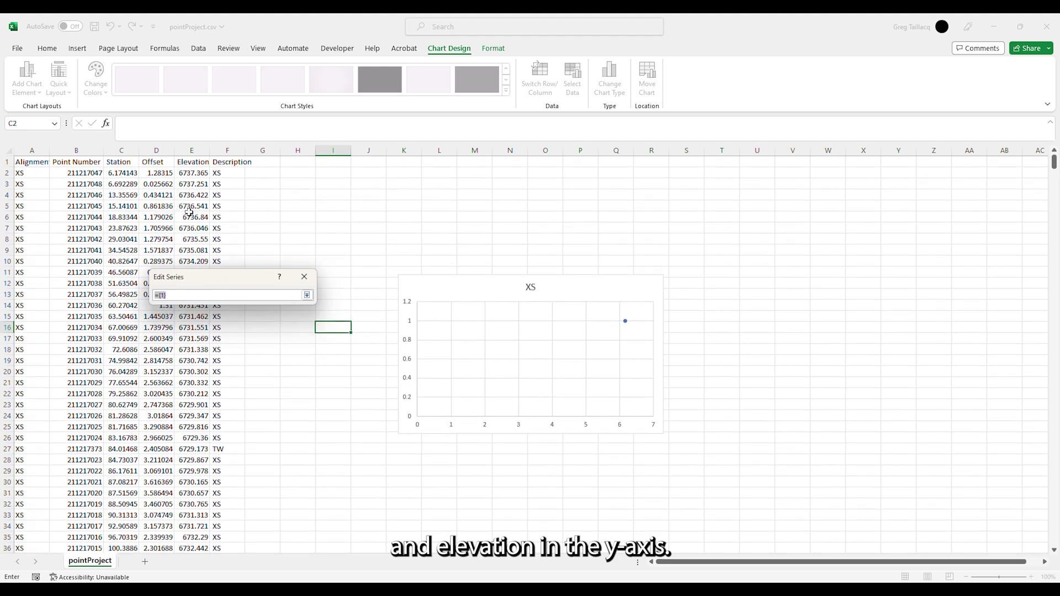
{"action": "left_click", "coordinate": [192, 173]}
{"action": "key", "text": "ctrl+shift+Down"}
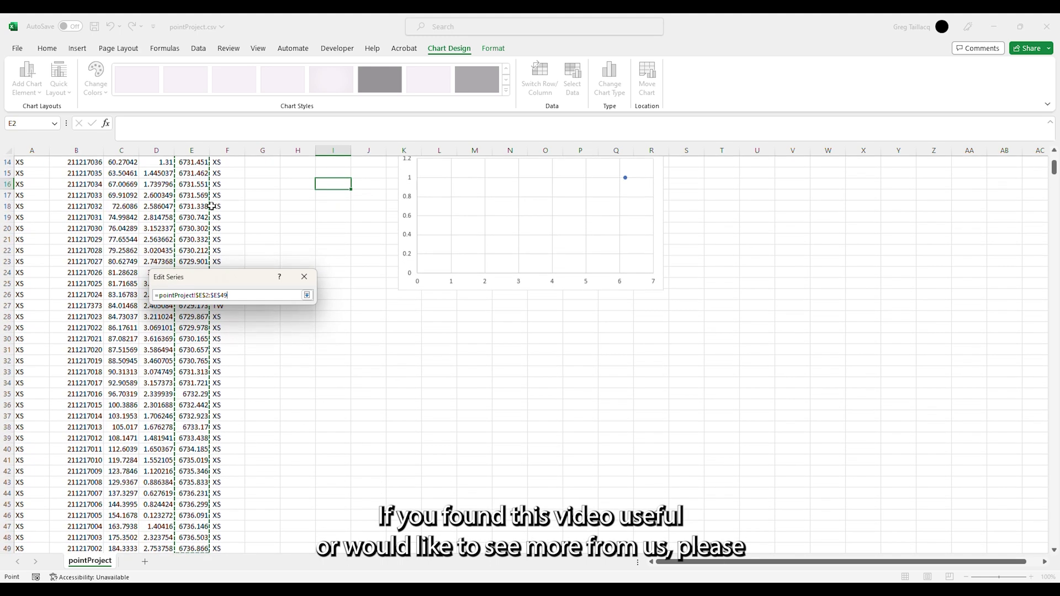